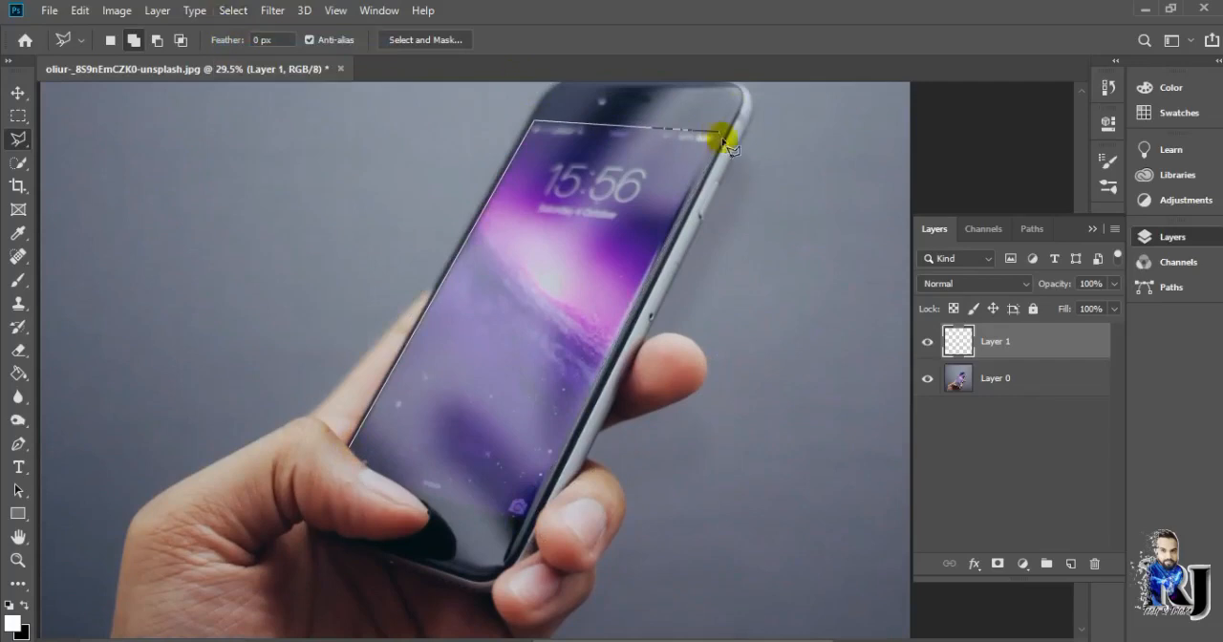
# Finish the straight-edged selection of the phone screen and fill it with black on Layer 1
pyautogui.click(523, 520)
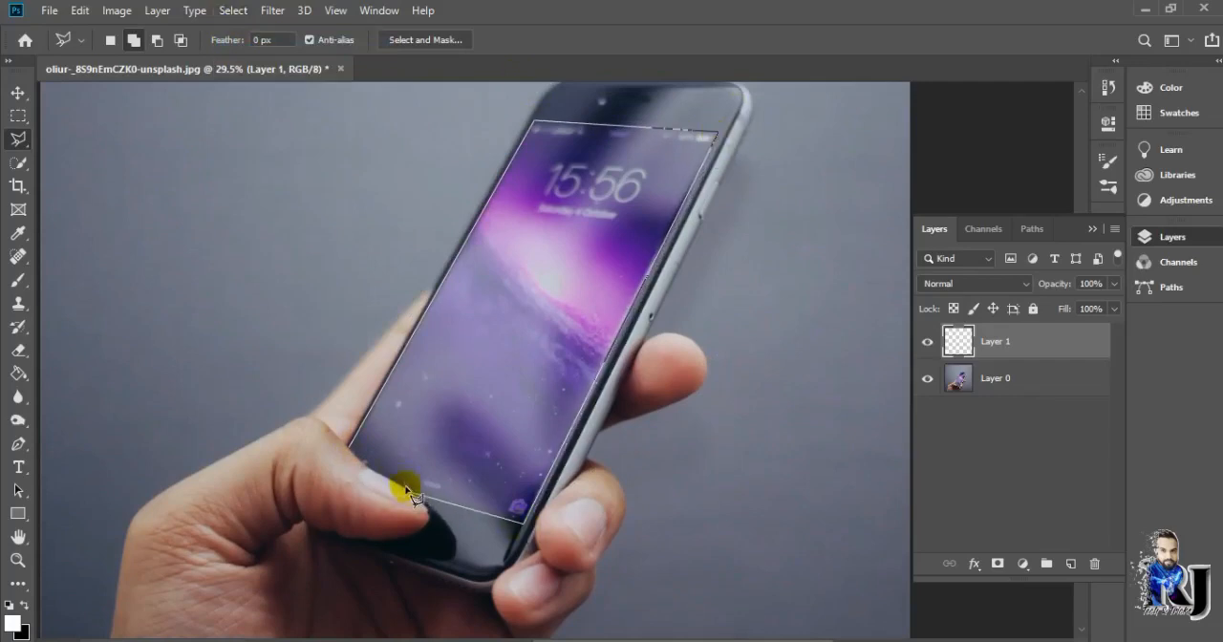
pyautogui.click(356, 457)
pyautogui.click(18, 374)
pyautogui.press('d')
pyautogui.click(514, 335)
pyautogui.hotkey('ctrl', 'd')
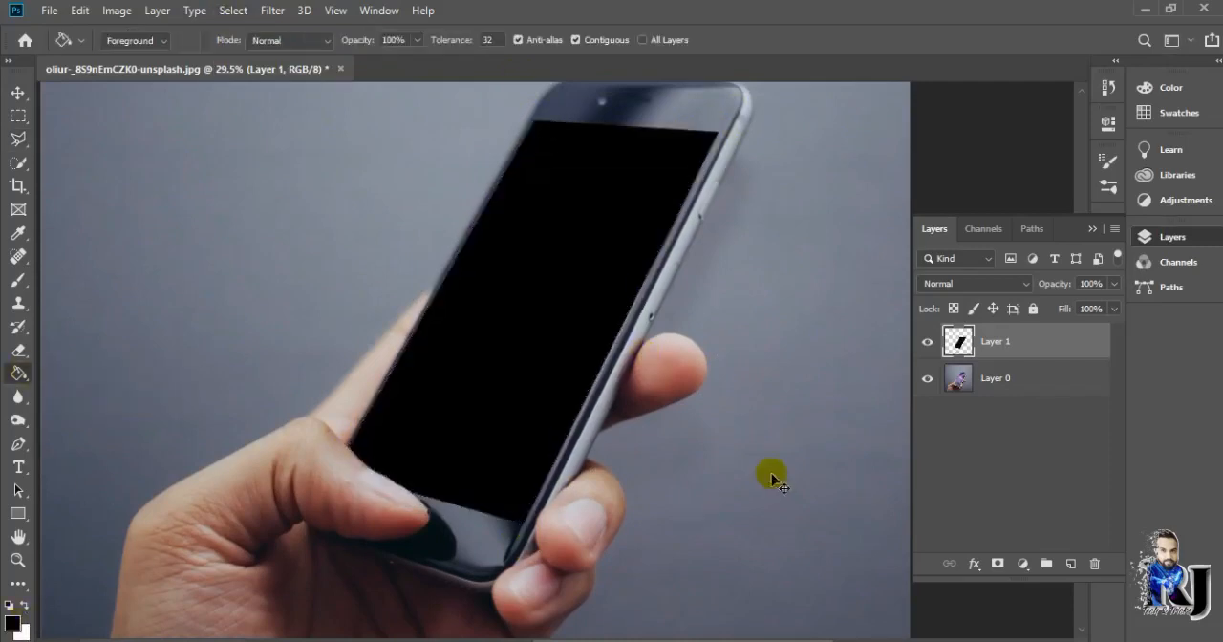
# Soften the edges of the black phone-screen shape on Layer 1 with the Blur tool
pyautogui.click(18, 397)
pyautogui.moveTo(442, 250); pyautogui.dragTo(529, 143)
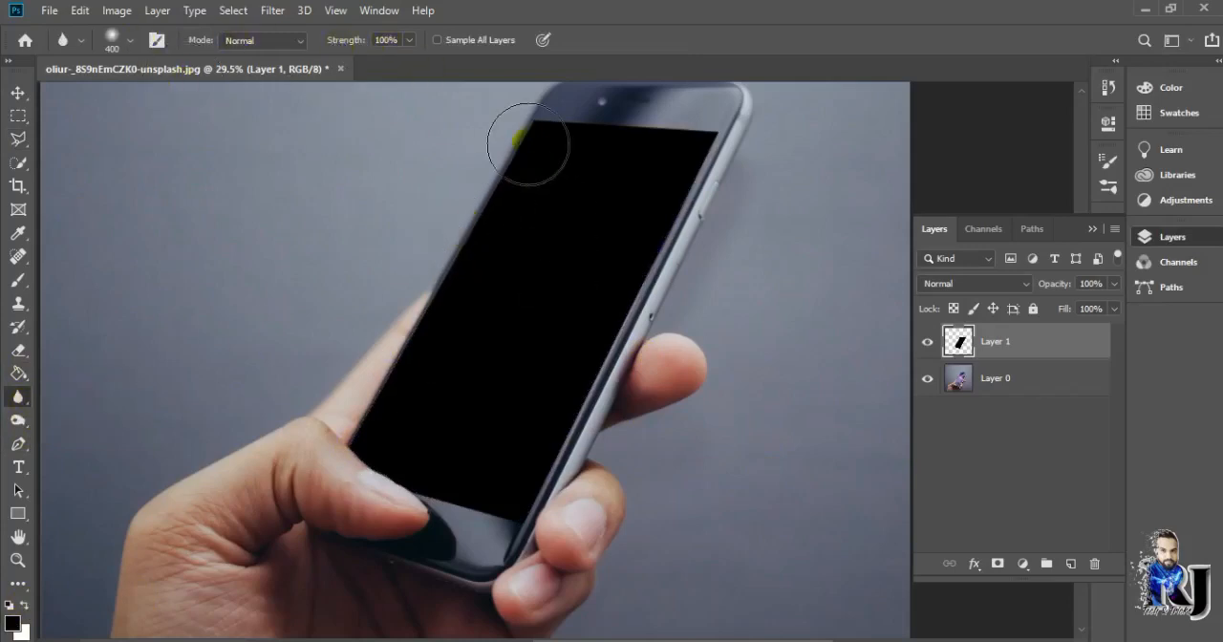
pyautogui.moveTo(627, 321); pyautogui.dragTo(601, 313)
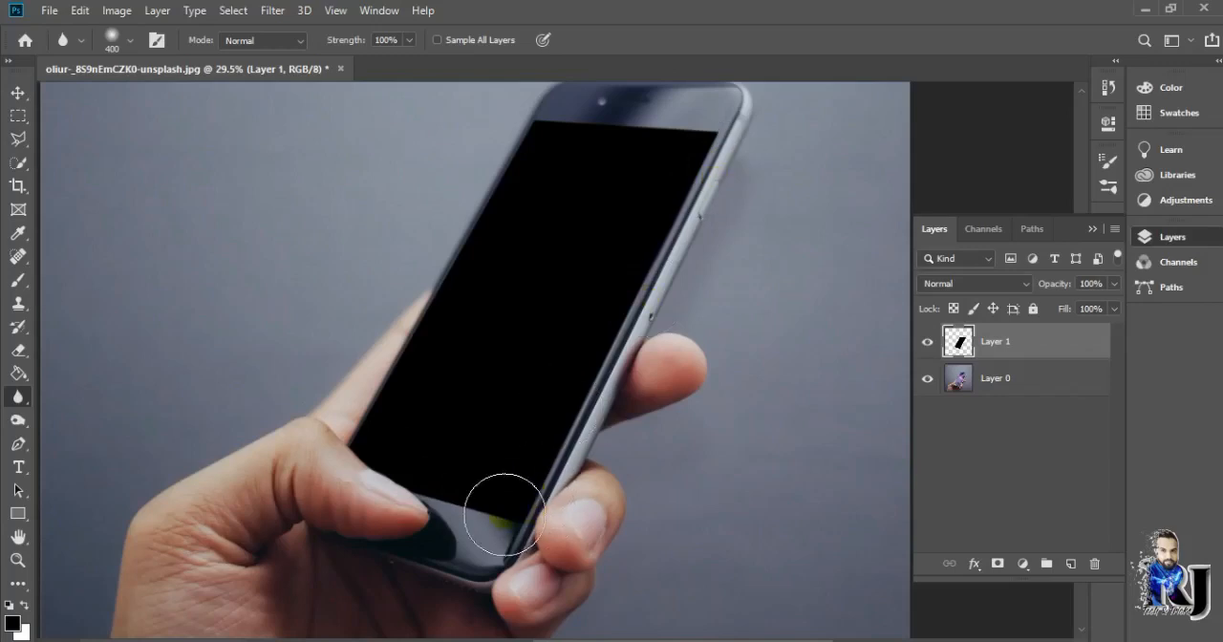
pyautogui.moveTo(487, 172)
pyautogui.mouseDown()
pyautogui.moveTo(523, 122)
pyautogui.moveTo(700, 121)
pyautogui.mouseUp()
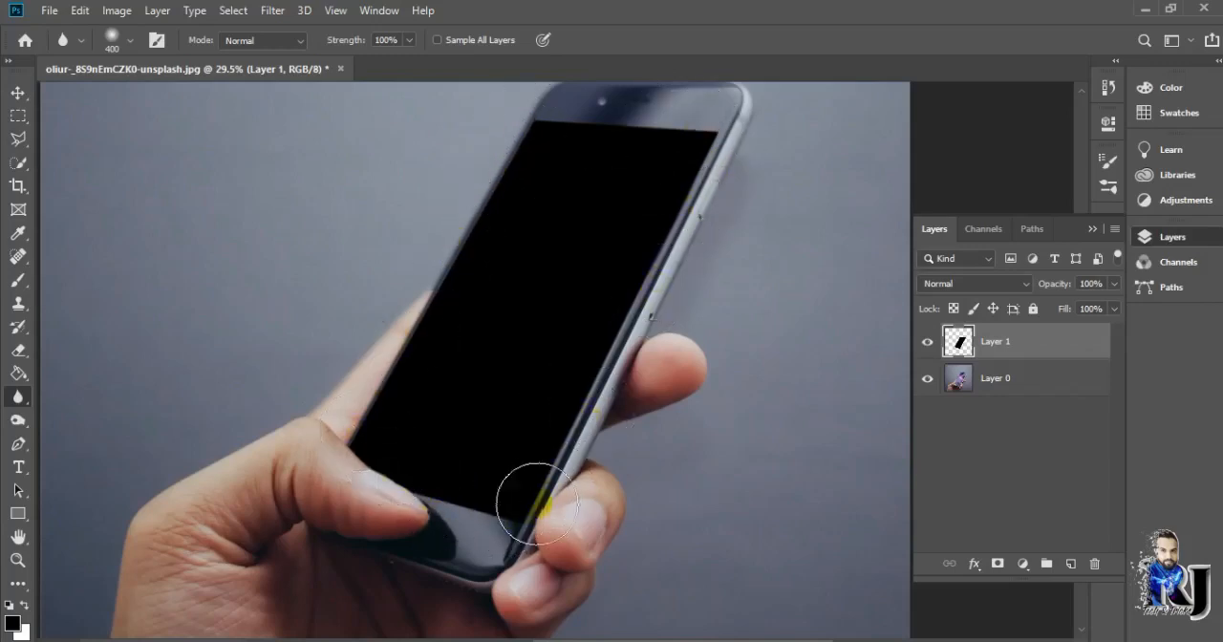
pyautogui.click(1072, 564)
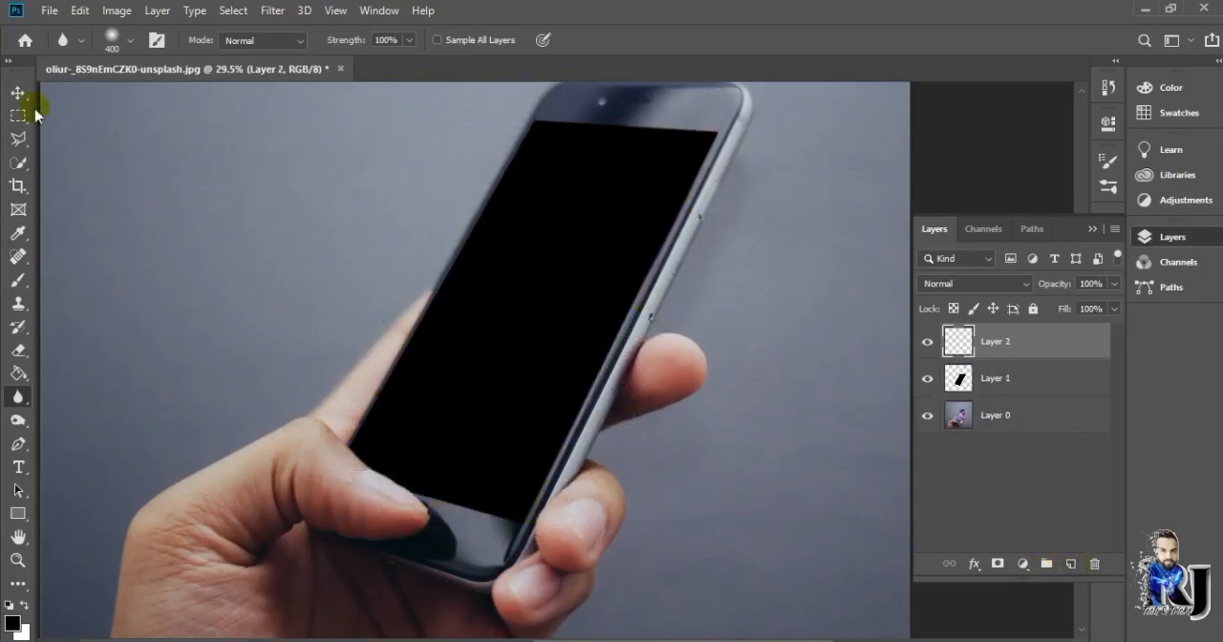
# Open the jump_iv_by_lennon_stock_d22a5ve photo from the Pop Up Photo folder
pyautogui.click(18, 92)
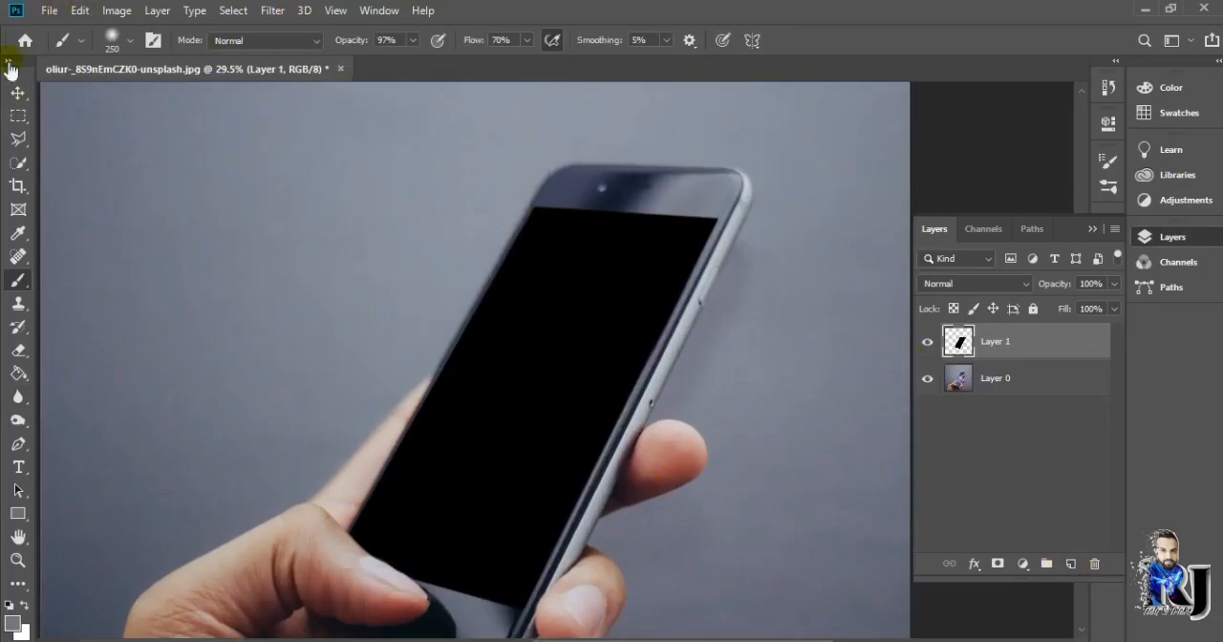
pyautogui.click(18, 93)
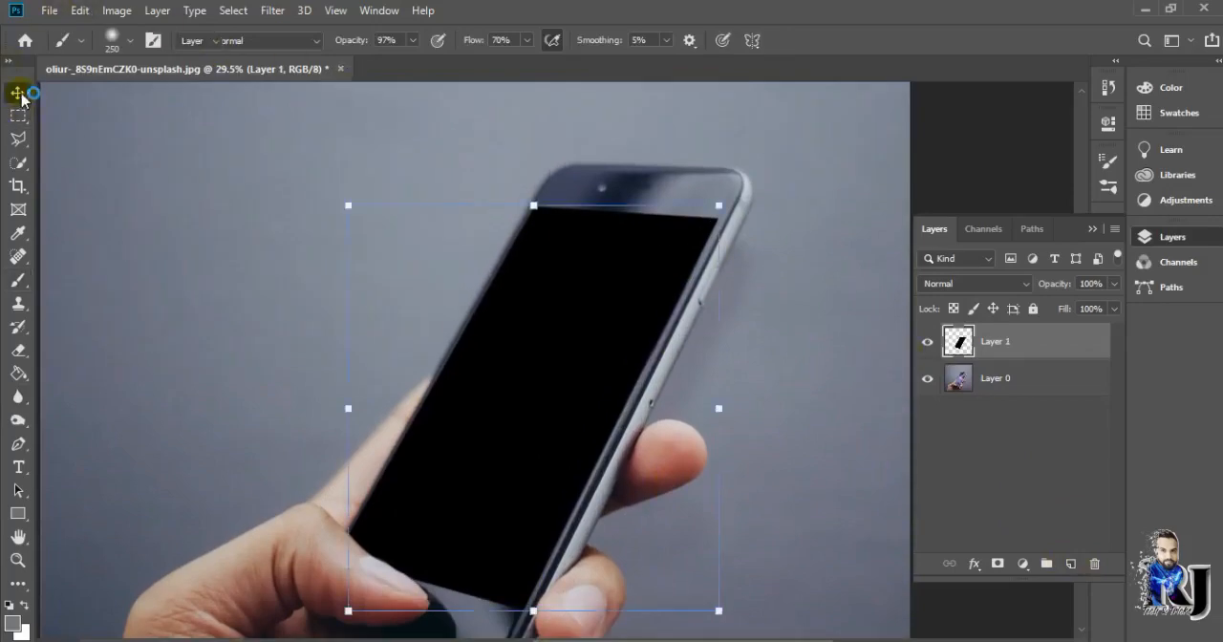
pyautogui.click(165, 172)
pyautogui.click(49, 12)
pyautogui.click(80, 47)
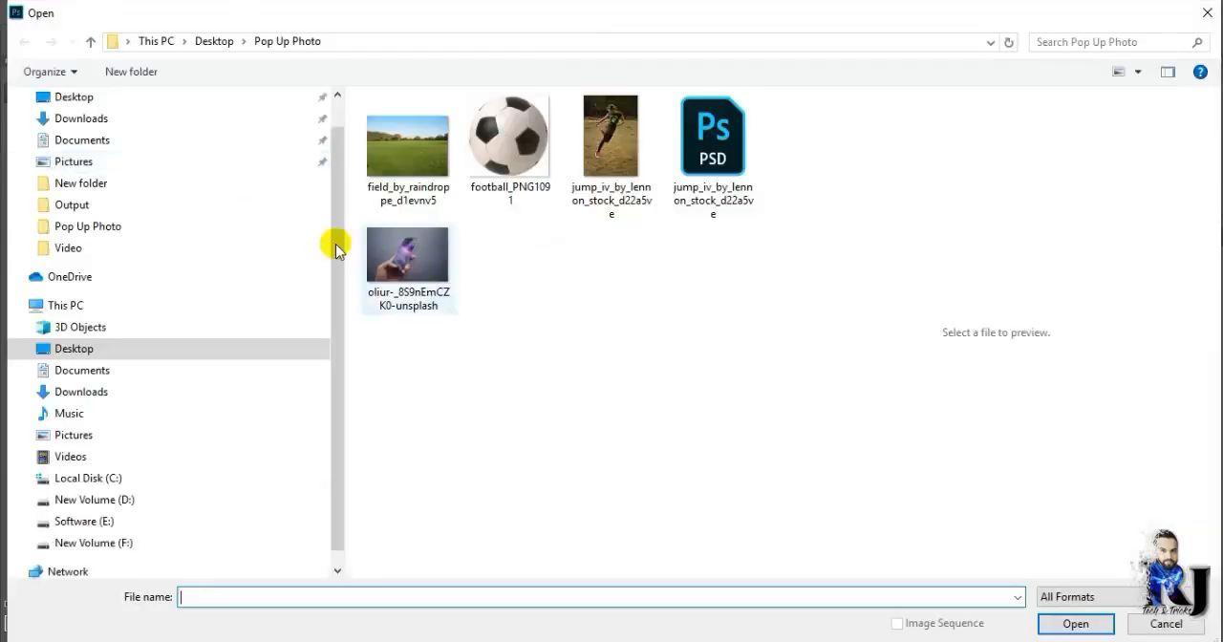
pyautogui.doubleClick(595, 169)
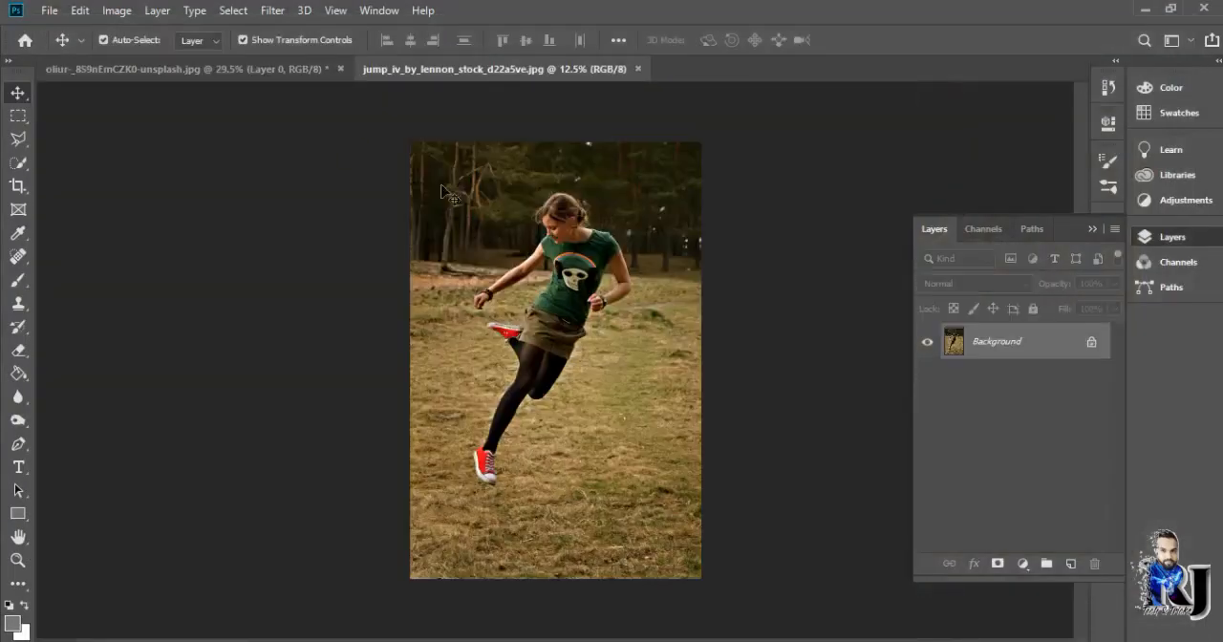
# Open the field_by_raindroppe_d1evnv5 photo from the same folder
pyautogui.click(49, 11)
pyautogui.click(80, 44)
pyautogui.doubleClick(411, 148)
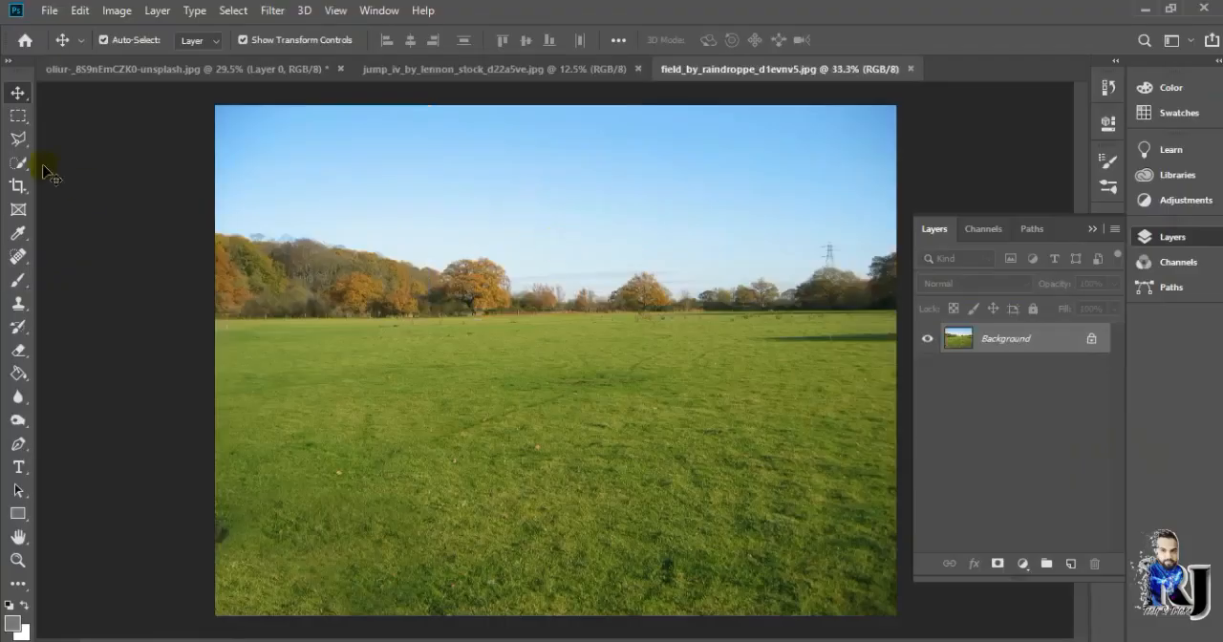
# Copy a rectangular patch of grass from the field's lower-right area into the phone document and stack it above Layer 1
pyautogui.click(18, 116)
pyautogui.moveTo(546, 353); pyautogui.dragTo(903, 621)
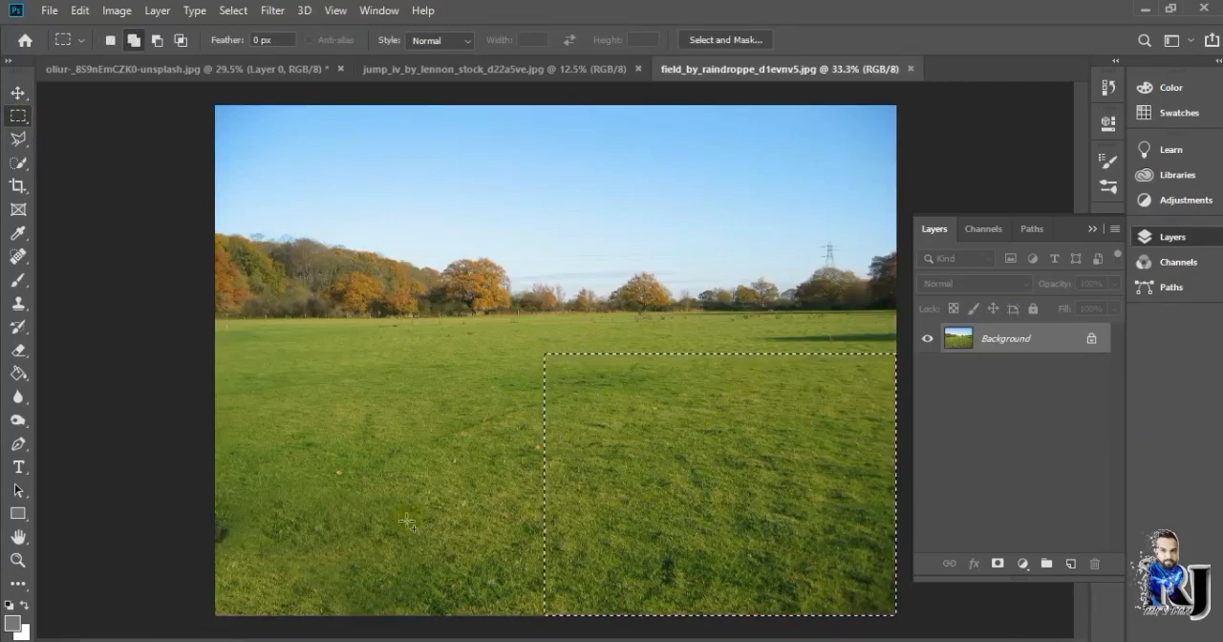
pyautogui.click(19, 92)
pyautogui.moveTo(595, 429); pyautogui.dragTo(557, 377)
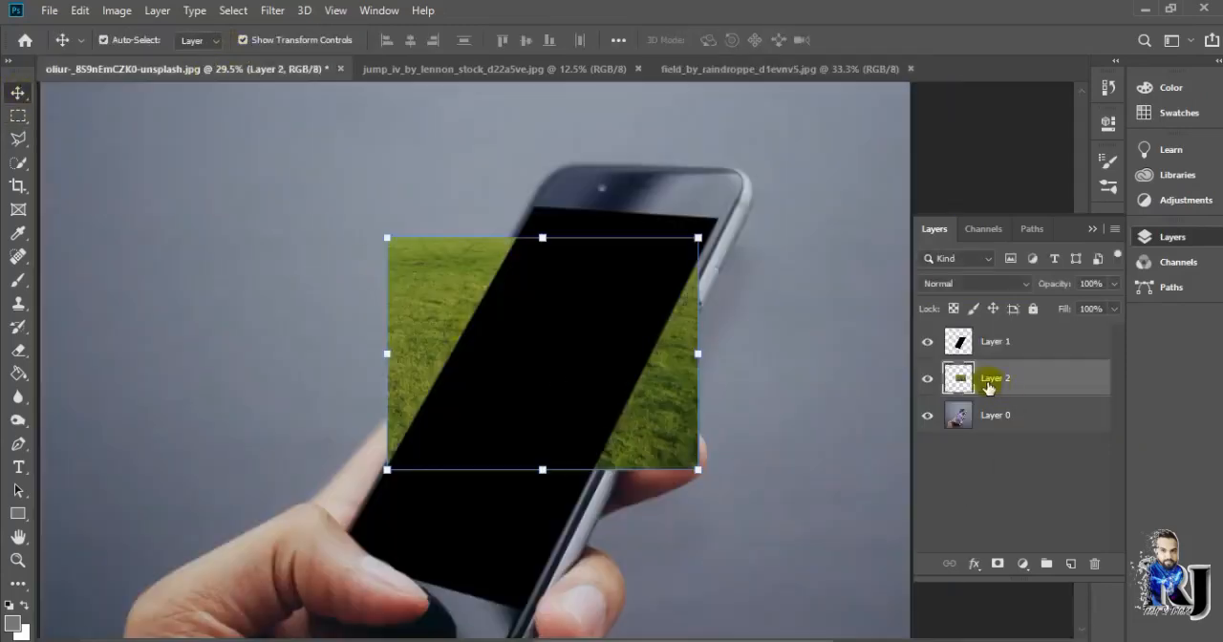
pyautogui.moveTo(968, 349); pyautogui.dragTo(1015, 360)
# Scale the grass patch to 182% and position it so it covers the whole phone screen
pyautogui.moveTo(696, 469); pyautogui.dragTo(888, 612)
pyautogui.moveTo(781, 555); pyautogui.dragTo(663, 500)
pyautogui.scroll(-3, 664, 502)
pyautogui.moveTo(633, 394)
pyautogui.mouseDown()
pyautogui.moveTo(641, 437)
pyautogui.moveTo(634, 414)
pyautogui.moveTo(646, 412)
pyautogui.mouseUp()
pyautogui.moveTo(748, 546); pyautogui.dragTo(776, 594)
pyautogui.moveTo(642, 507)
pyautogui.mouseDown()
pyautogui.moveTo(578, 507)
pyautogui.moveTo(621, 510)
pyautogui.mouseUp()
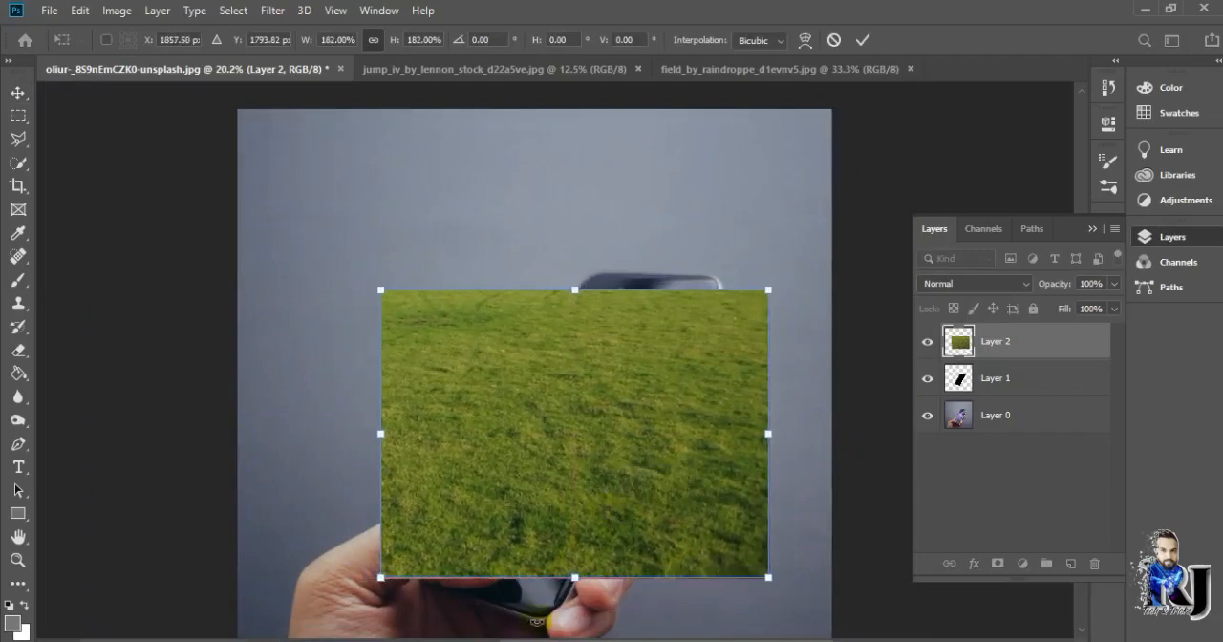
pyautogui.press('Return')
# Clip the grass layer to the black phone-screen shape on Layer 1
pyautogui.rightClick(1003, 343)
pyautogui.click(914, 341)
pyautogui.rightClick(612, 368)
pyautogui.click(795, 251)
# Flip the clipped grass layer vertically, reshape it slightly from its upper-right corner, and apply the transformation
pyautogui.hotkey('ctrl', 't')
pyautogui.rightClick(580, 330)
pyautogui.click(616, 566)
pyautogui.rightClick(580, 430)
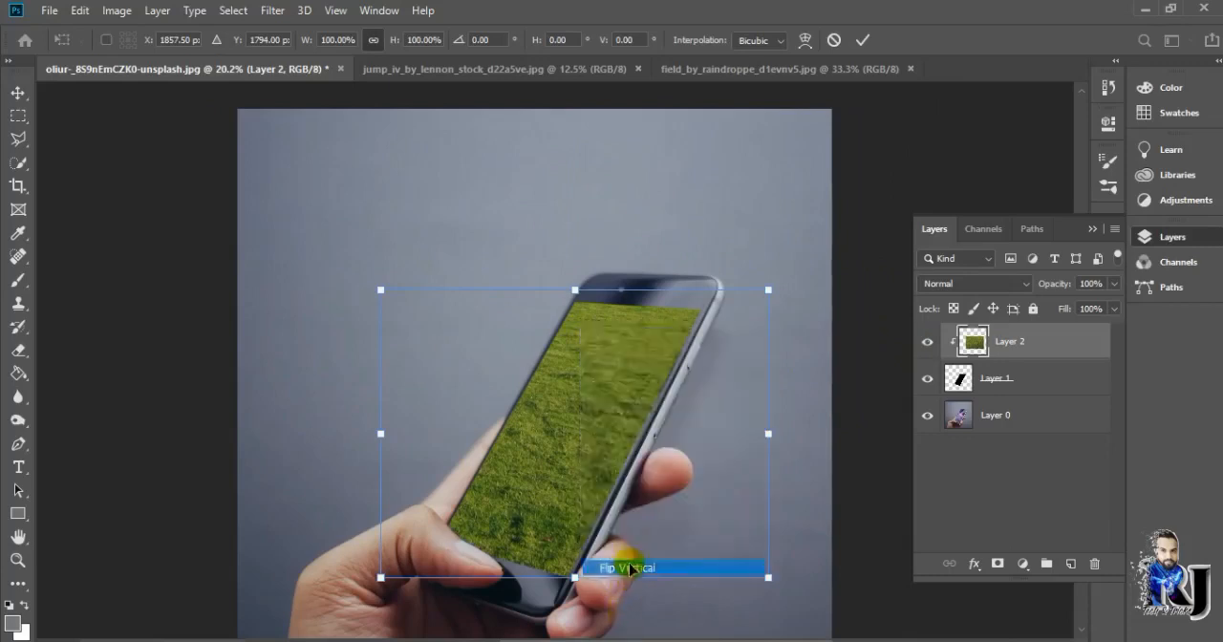
pyautogui.click(628, 426)
pyautogui.rightClick(644, 347)
pyautogui.click(669, 415)
pyautogui.moveTo(770, 289); pyautogui.dragTo(783, 292)
pyautogui.click(862, 39)
pyautogui.click(808, 232)
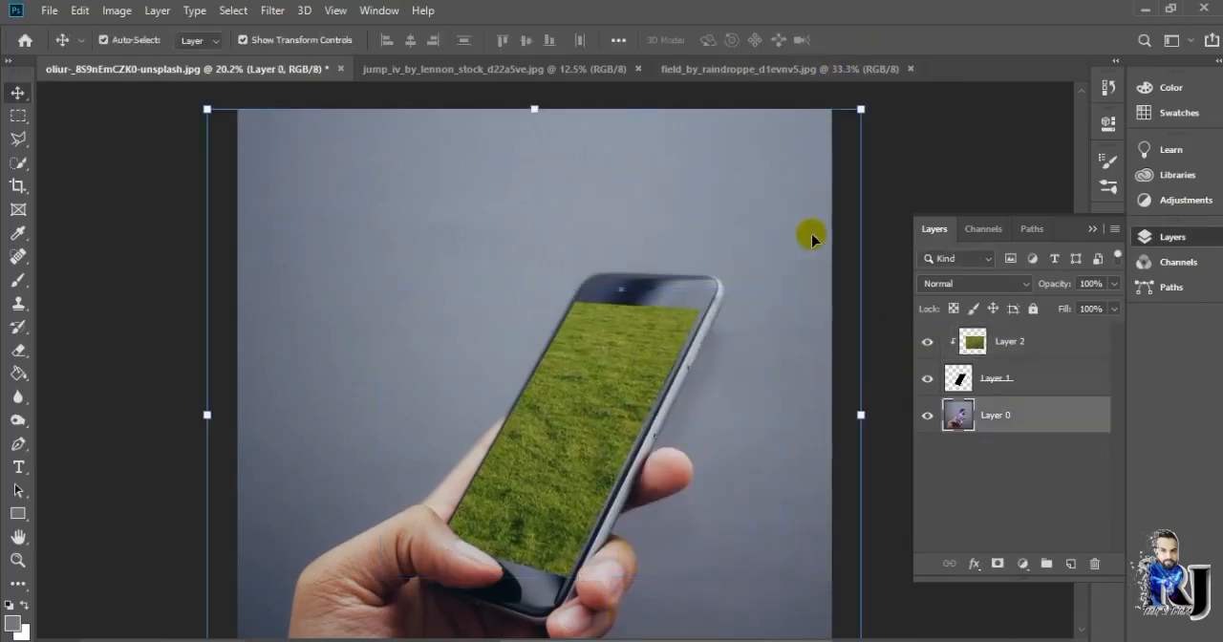
pyautogui.scroll(-3, 748, 447)
pyautogui.scroll(-1, 748, 447)
pyautogui.click(813, 319)
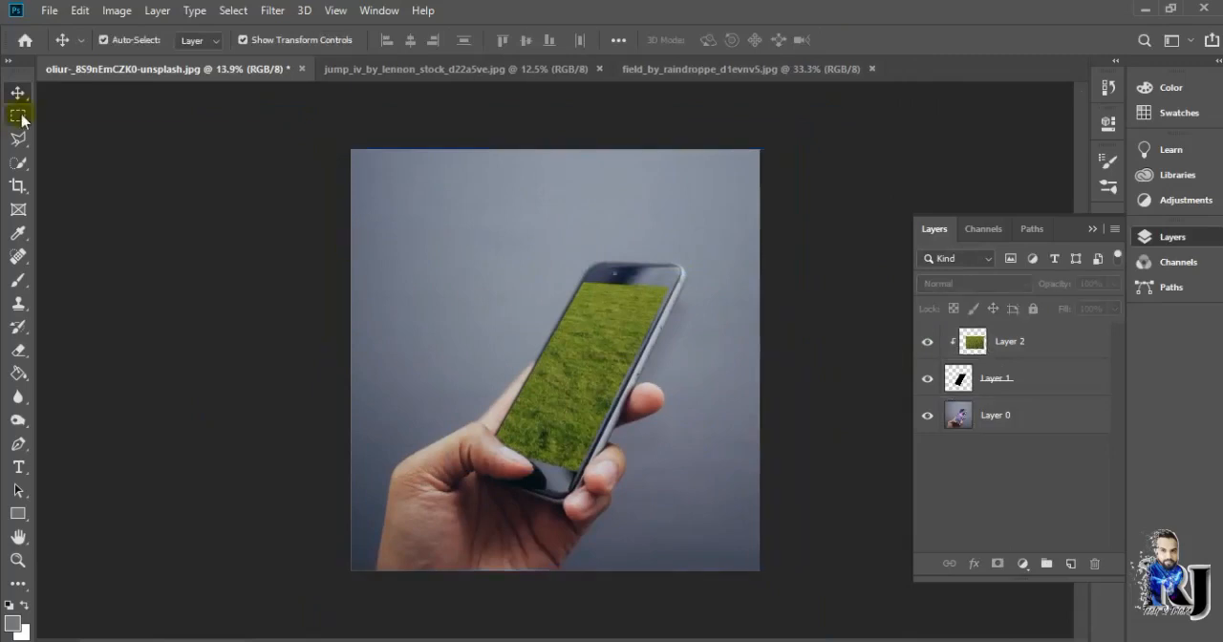
# Apply Auto Tone to the photo of the jumping woman
pyautogui.click(369, 65)
pyautogui.scroll(4, 724, 279)
pyautogui.click(79, 10)
pyautogui.press('Escape')
pyautogui.click(117, 10)
pyautogui.click(139, 84)
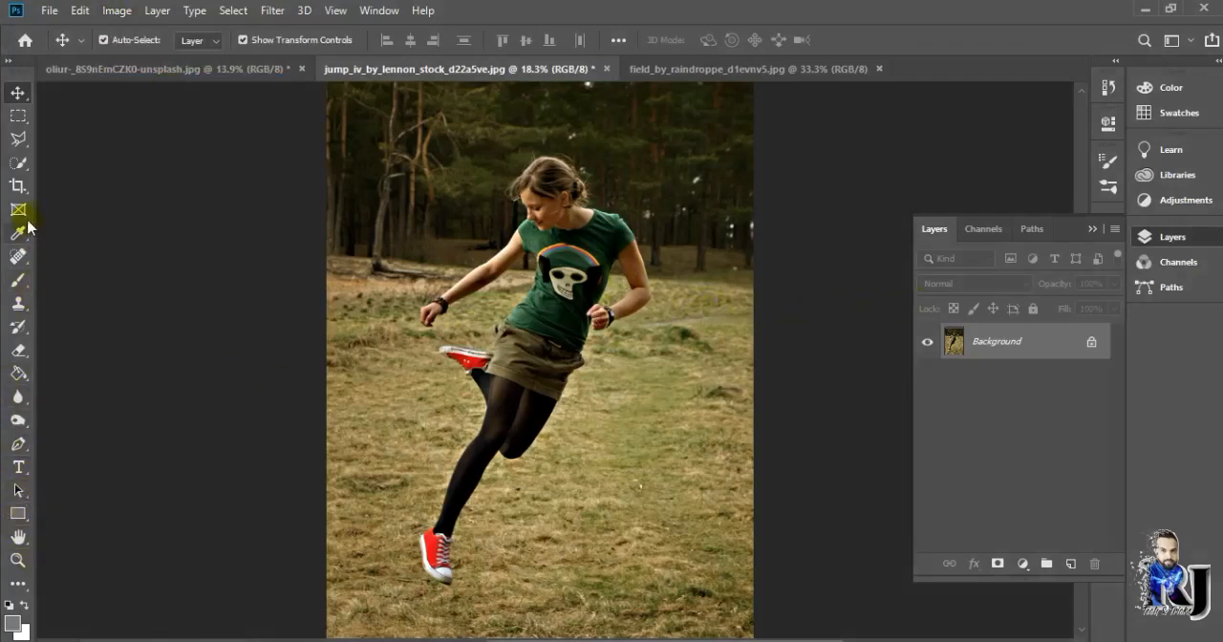
# Start a Pen path at the back of the woman's thigh, tracing around the knee, down the calf, around the lower shoe and up the shin
pyautogui.click(24, 143)
pyautogui.click(17, 445)
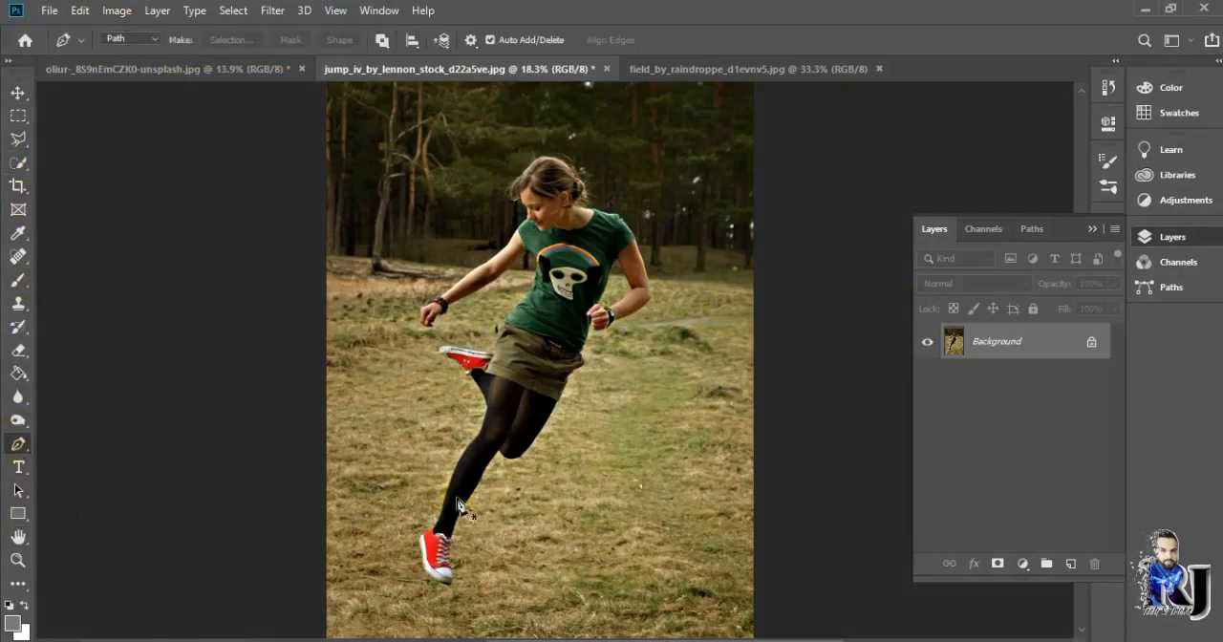
pyautogui.scroll(3, 532, 500)
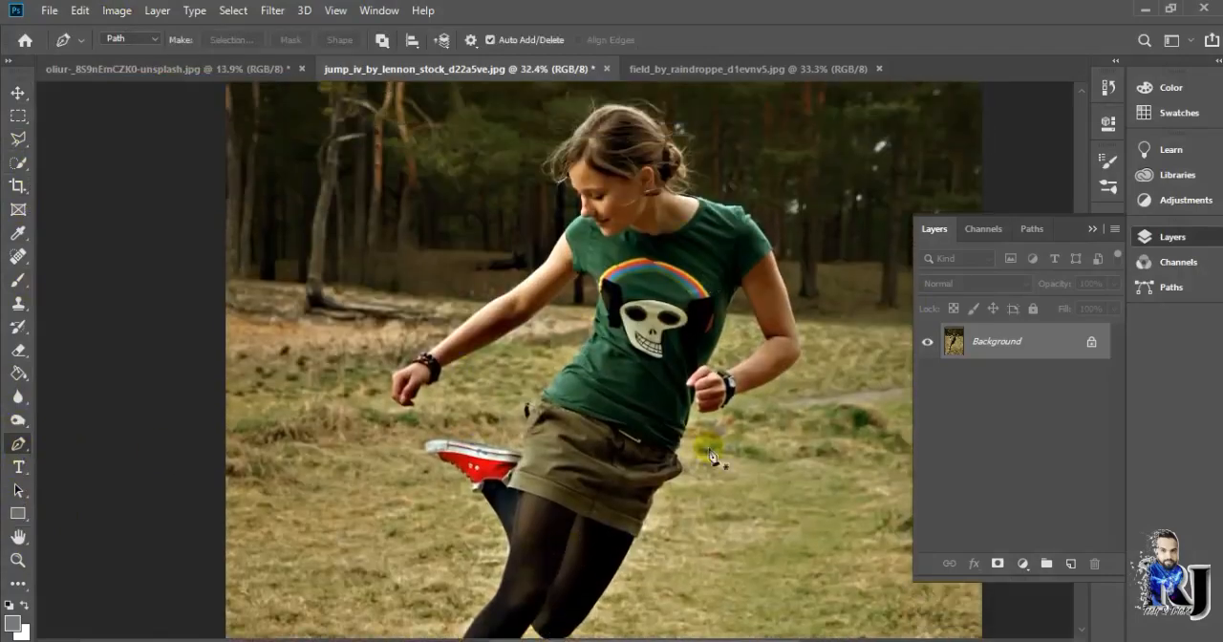
pyautogui.scroll(-5, 489, 500)
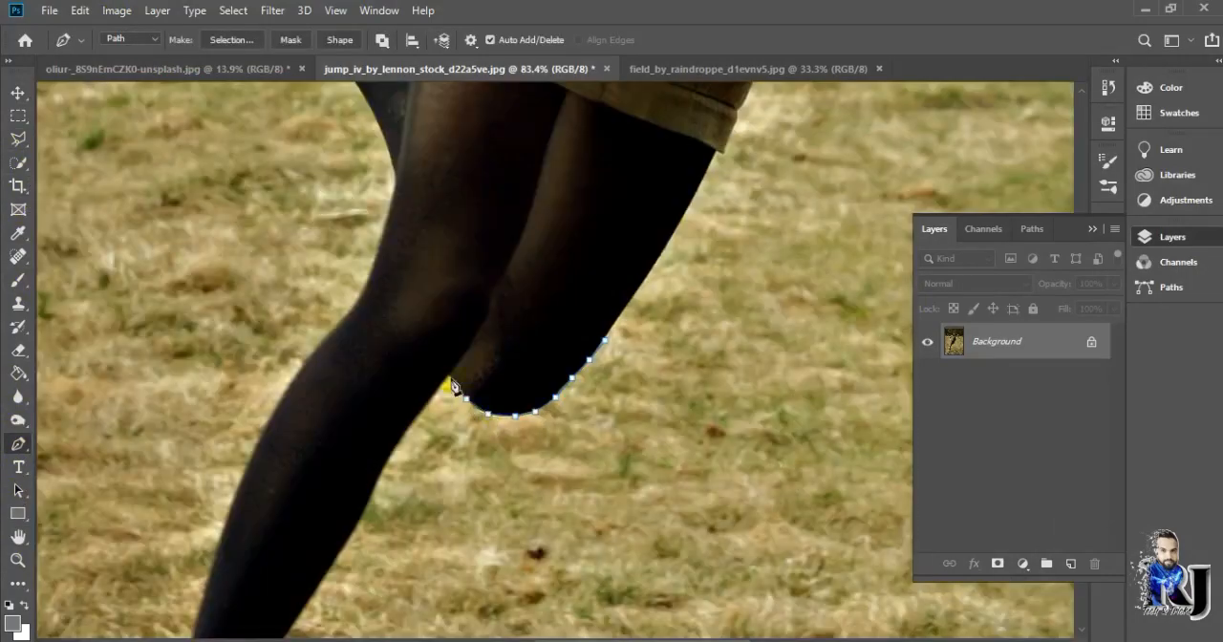
pyautogui.scroll(-10, 387, 549)
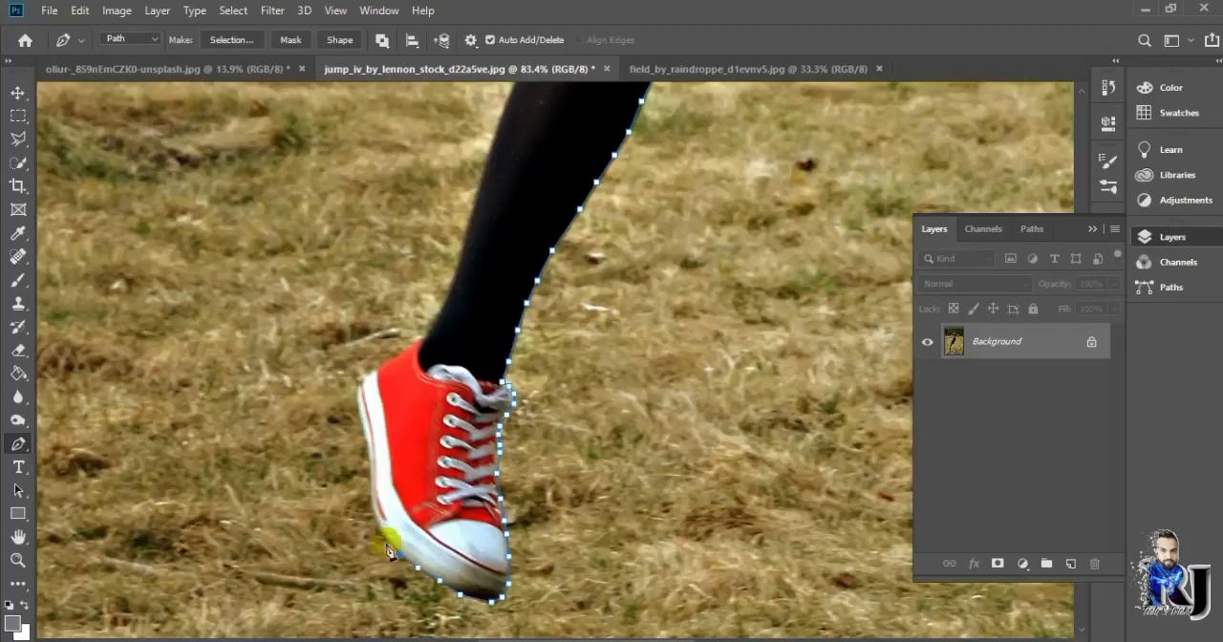
pyautogui.click(361, 401)
pyautogui.scroll(2, 420, 344)
pyautogui.scroll(5, 491, 215)
pyautogui.click(669, 153)
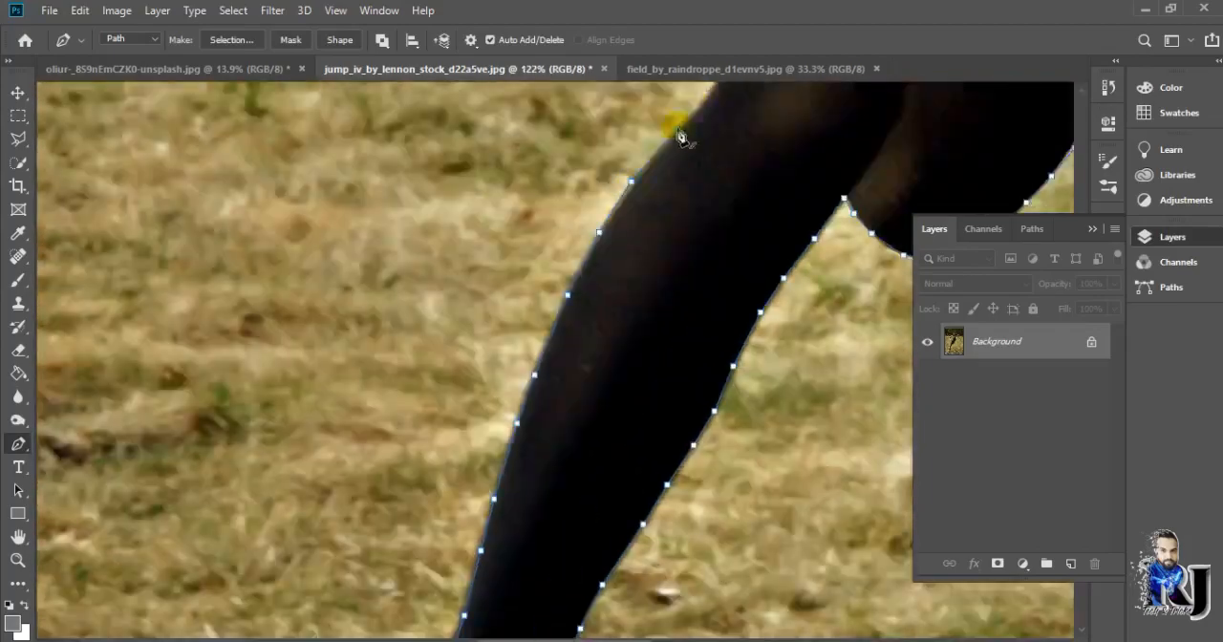
# Continue the path up the leg, around the raised red shoe and up the edge of the skirt
pyautogui.scroll(6, 672, 153)
pyautogui.click(677, 153)
pyautogui.scroll(3, 678, 153)
pyautogui.click(479, 145)
pyautogui.click(458, 141)
pyautogui.scroll(1, 463, 145)
pyautogui.click(814, 180)
pyautogui.scroll(3, 831, 162)
pyautogui.click(828, 252)
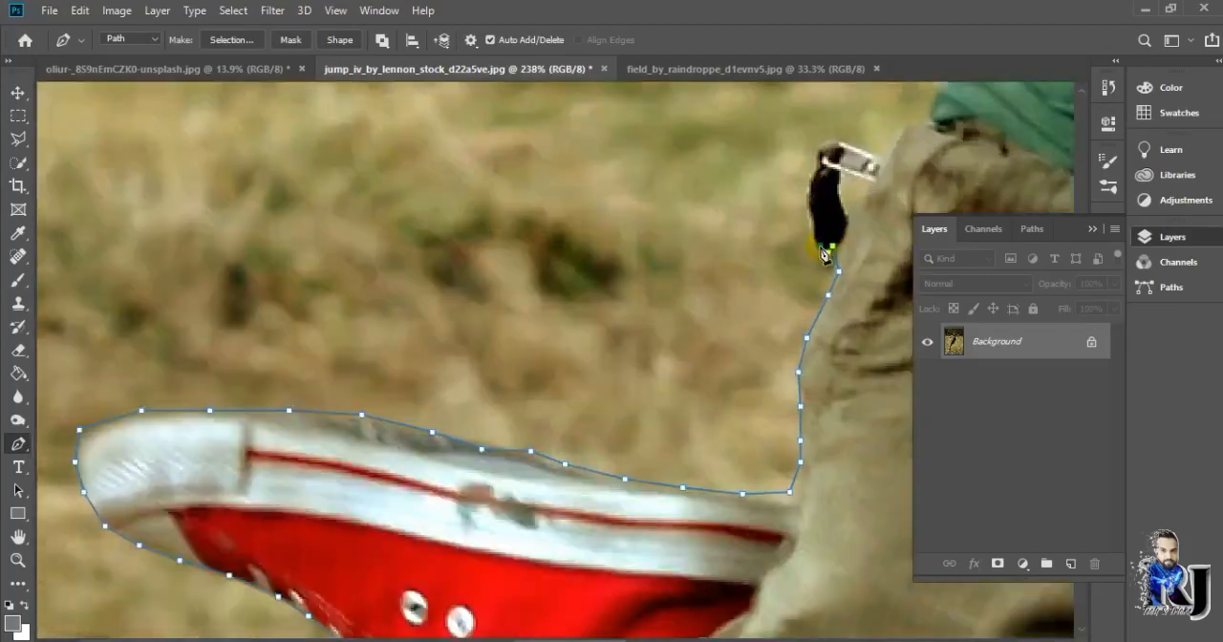
# Continue the path up the side of the green shirt to the armpit and onto the underside of the outstretched arm
pyautogui.scroll(-5, 530, 347)
pyautogui.scroll(5, 530, 347)
pyautogui.click(533, 176)
pyautogui.scroll(5, 533, 181)
pyautogui.click(655, 245)
pyautogui.scroll(3, 655, 229)
pyautogui.click(424, 335)
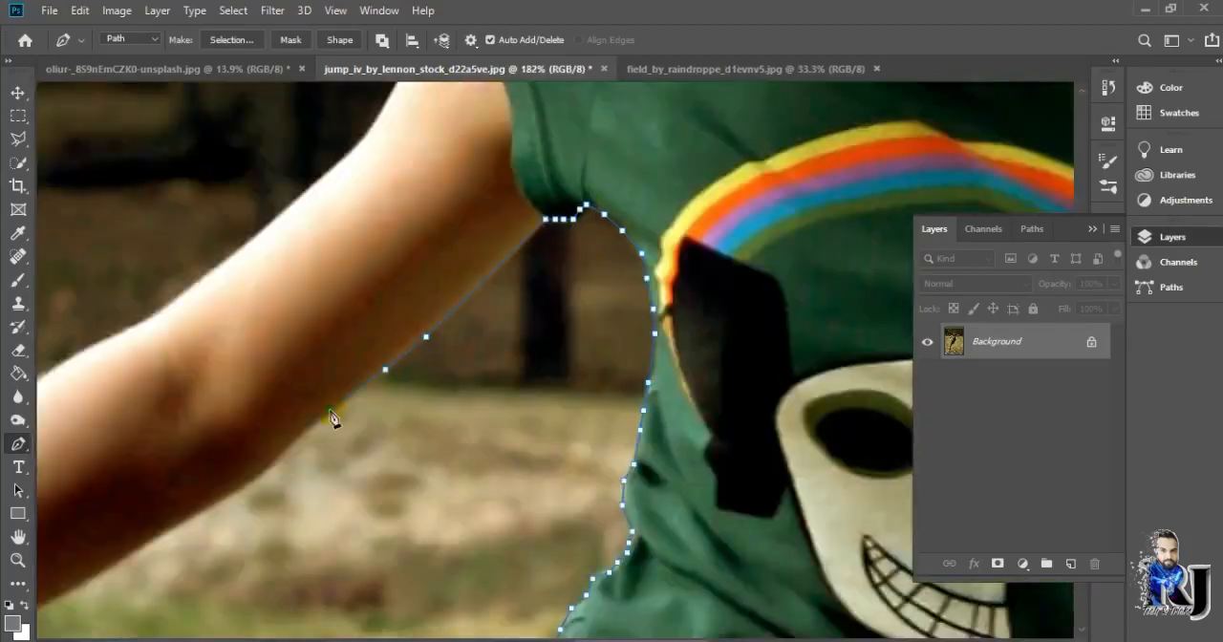
# Trace the path along the underside of the outstretched arm, around the bracelet and down to the fingertips
pyautogui.scroll(-3, 478, 468)
pyautogui.click(494, 482)
pyautogui.scroll(4, 494, 487)
pyautogui.click(336, 454)
pyautogui.scroll(1, 194, 566)
pyautogui.click(674, 431)
pyautogui.click(638, 505)
pyautogui.click(613, 554)
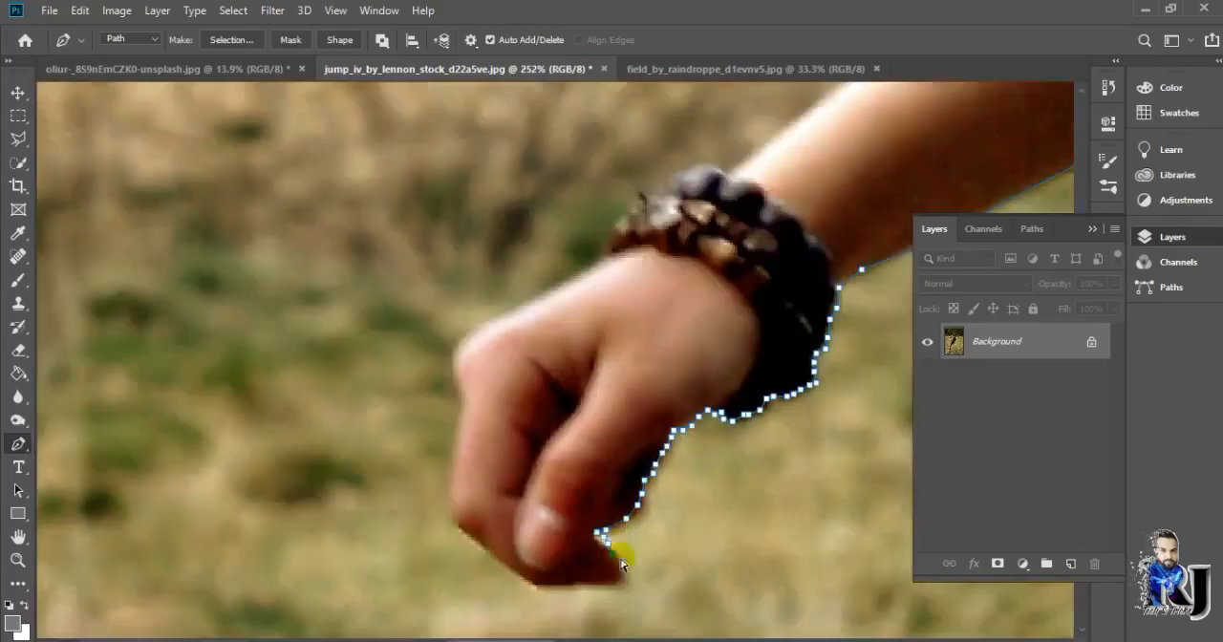
# Extend the path around the hand and bracelet and up the top edge of the outstretched arm
pyautogui.scroll(-5, 731, 176)
pyautogui.click(570, 229)
pyautogui.scroll(3, 592, 210)
pyautogui.click(915, 109)
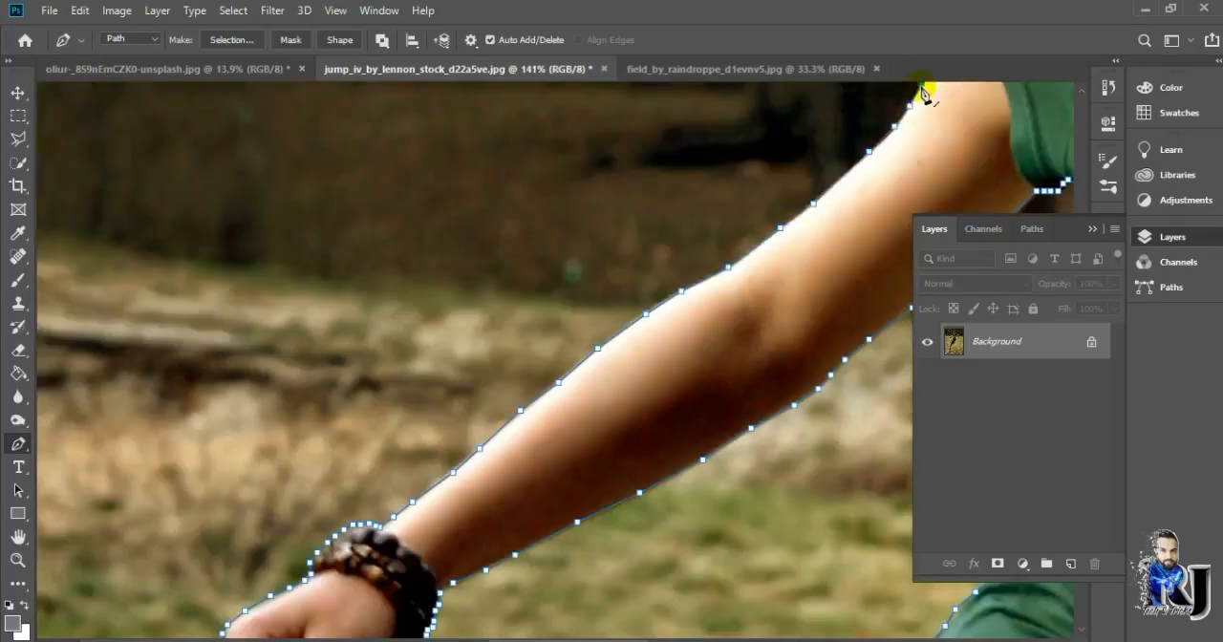
# Trace the path over the shoulder, up the face and over the top of the hair to the bun
pyautogui.scroll(4, 927, 90)
pyautogui.click(659, 330)
pyautogui.scroll(-4, 666, 296)
pyautogui.click(574, 211)
pyautogui.scroll(3, 585, 201)
pyautogui.click(905, 198)
pyautogui.scroll(4, 912, 267)
pyautogui.click(650, 522)
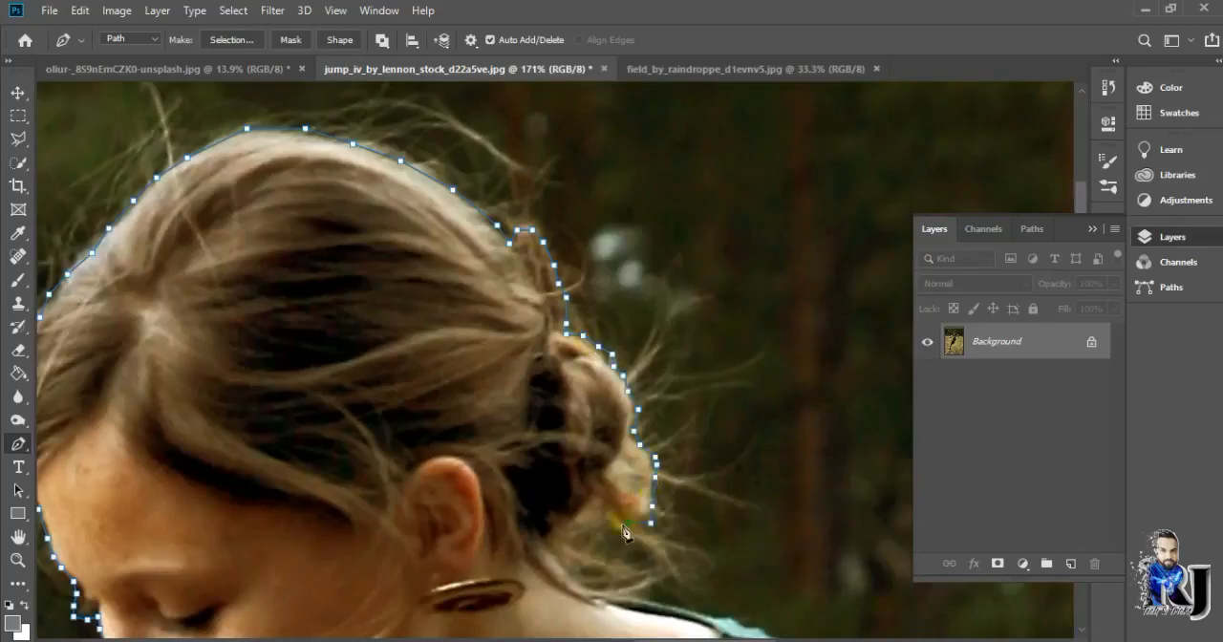
# Continue the path from the hair bun past the neck and shoulder and down the outside of the bent arm
pyautogui.scroll(-3, 631, 525)
pyautogui.click(814, 480)
pyautogui.hscroll(4, 818, 485)
pyautogui.click(620, 479)
pyautogui.scroll(-4, 669, 535)
pyautogui.click(743, 477)
pyautogui.scroll(-6, 844, 546)
pyautogui.click(850, 417)
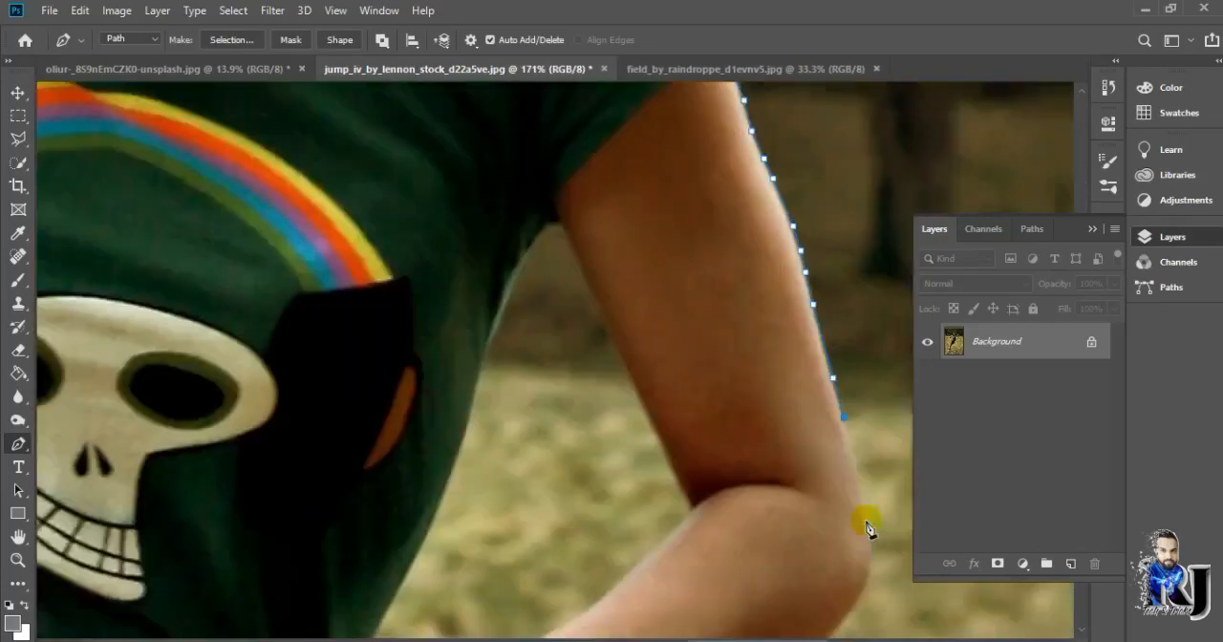
# Trace the path around the bent elbow, along the forearm, around the watch and fist, and onto the shirt's side
pyautogui.scroll(-4, 869, 529)
pyautogui.click(513, 554)
pyautogui.scroll(-1, 506, 578)
pyautogui.click(392, 583)
pyautogui.scroll(4, 376, 593)
pyautogui.click(286, 329)
pyautogui.scroll(-3, 277, 440)
pyautogui.click(214, 485)
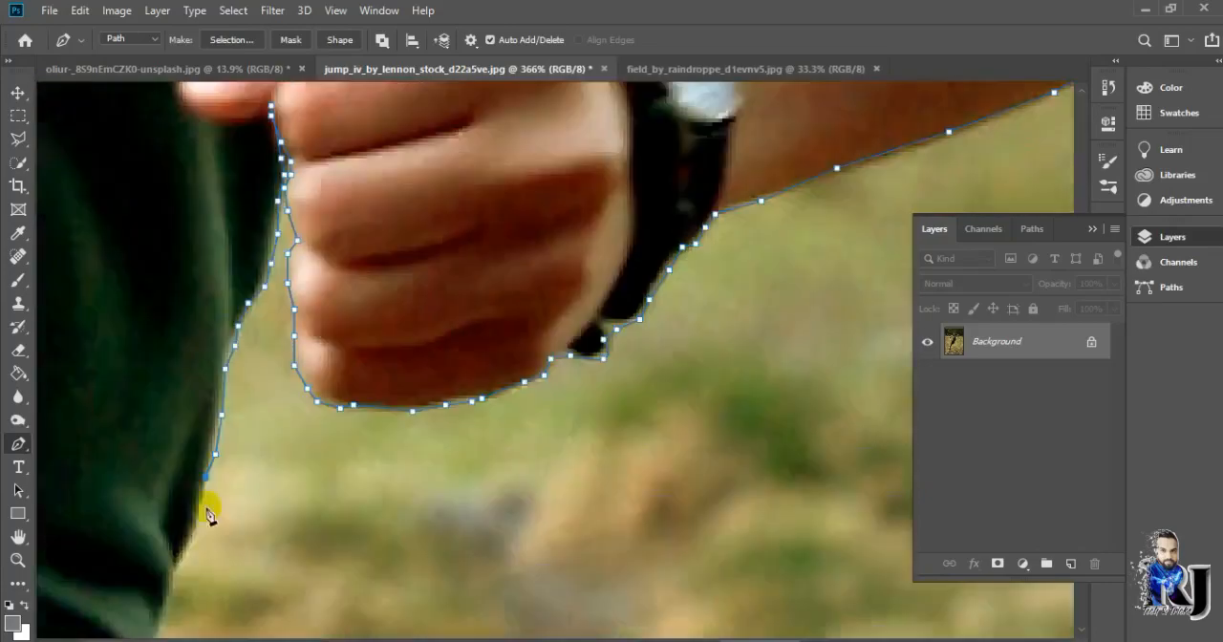
# Complete the path down the shirt and skirt back to its start on the thigh
pyautogui.scroll(-4, 205, 516)
pyautogui.click(104, 532)
pyautogui.scroll(-4, 85, 547)
pyautogui.click(57, 603)
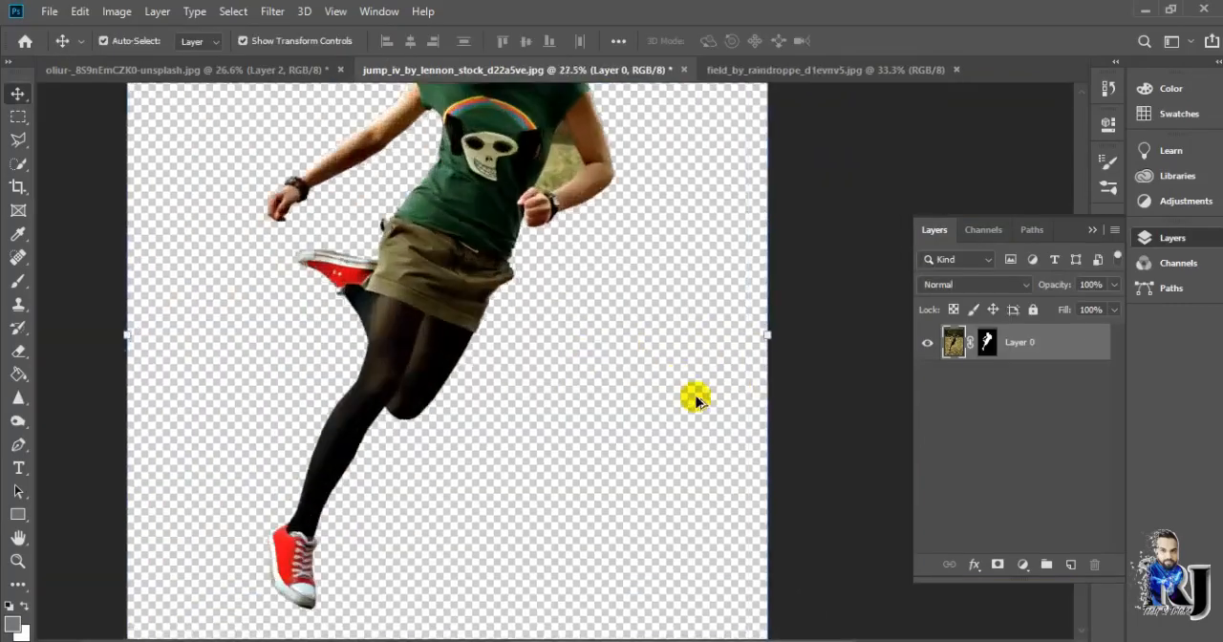
pyautogui.scroll(1, 696, 398)
# Outline the background gap between the bent arm and the torso with the Polygonal Lasso, delete it, and deselect
pyautogui.moveTo(18, 139); pyautogui.dragTo(109, 153)
pyautogui.scroll(3, 578, 424)
pyautogui.scroll(2, 505, 319)
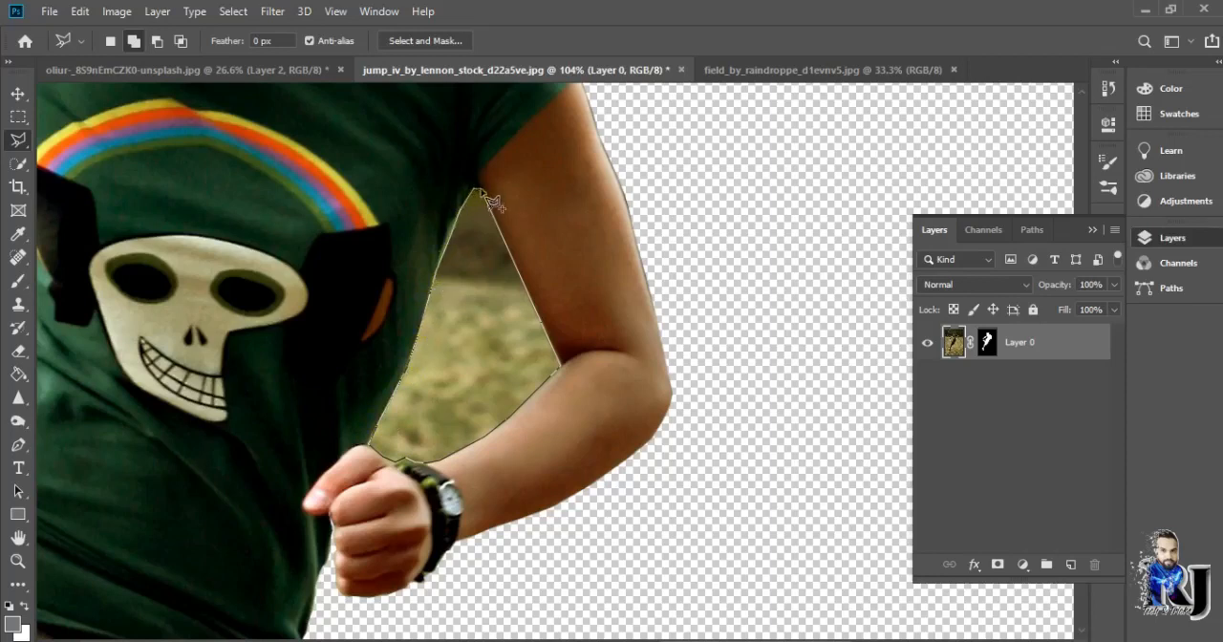
pyautogui.click(962, 344)
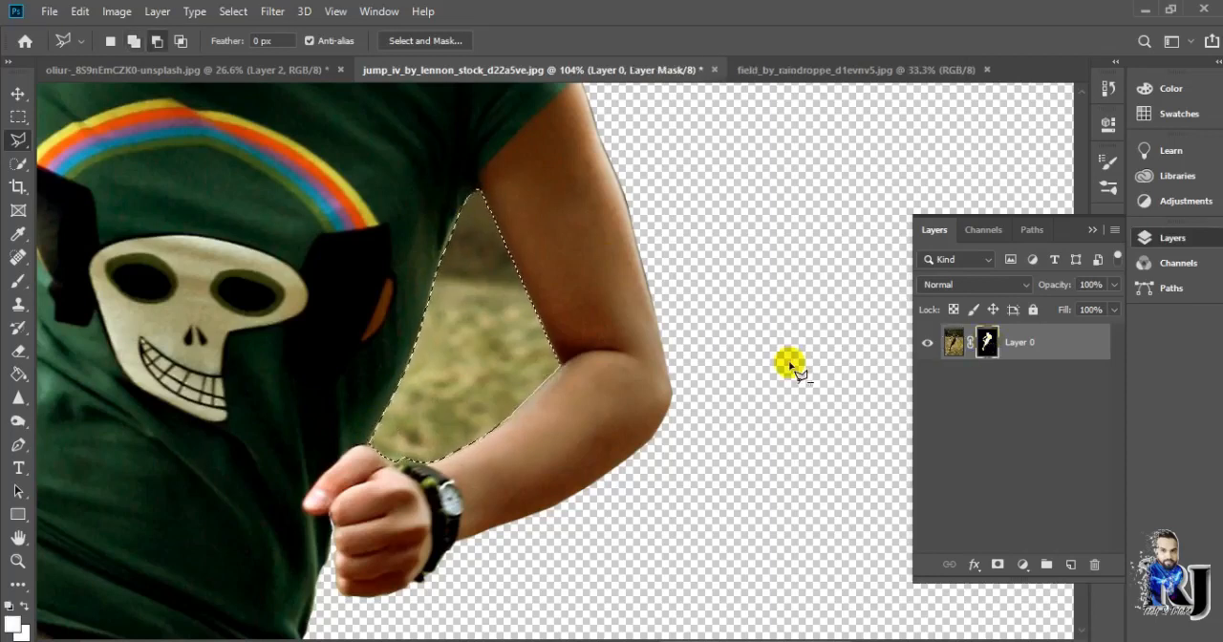
pyautogui.click(19, 93)
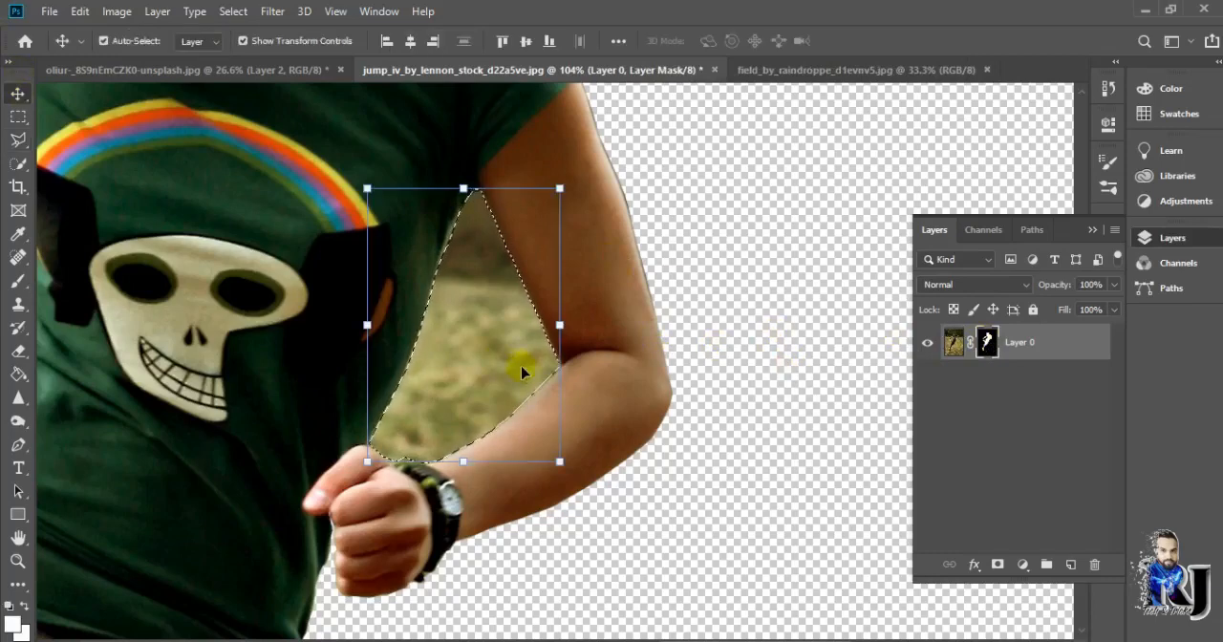
pyautogui.click(456, 366)
pyautogui.press('Delete')
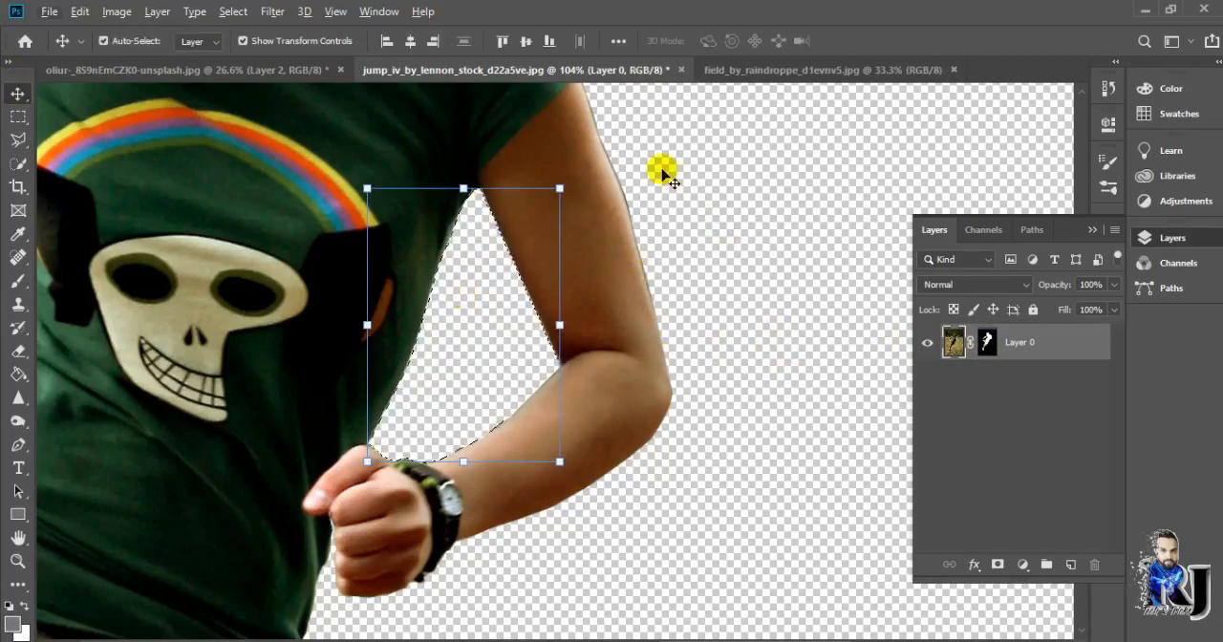
pyautogui.click(986, 341)
pyautogui.click(714, 280)
pyautogui.click(240, 15)
pyautogui.click(256, 44)
# Bring the masked cutout of the woman into the phone document above the grass layer
pyautogui.scroll(-10, 656, 357)
pyautogui.scroll(2, 593, 311)
pyautogui.scroll(-1, 590, 307)
pyautogui.moveTo(592, 312); pyautogui.dragTo(506, 350)
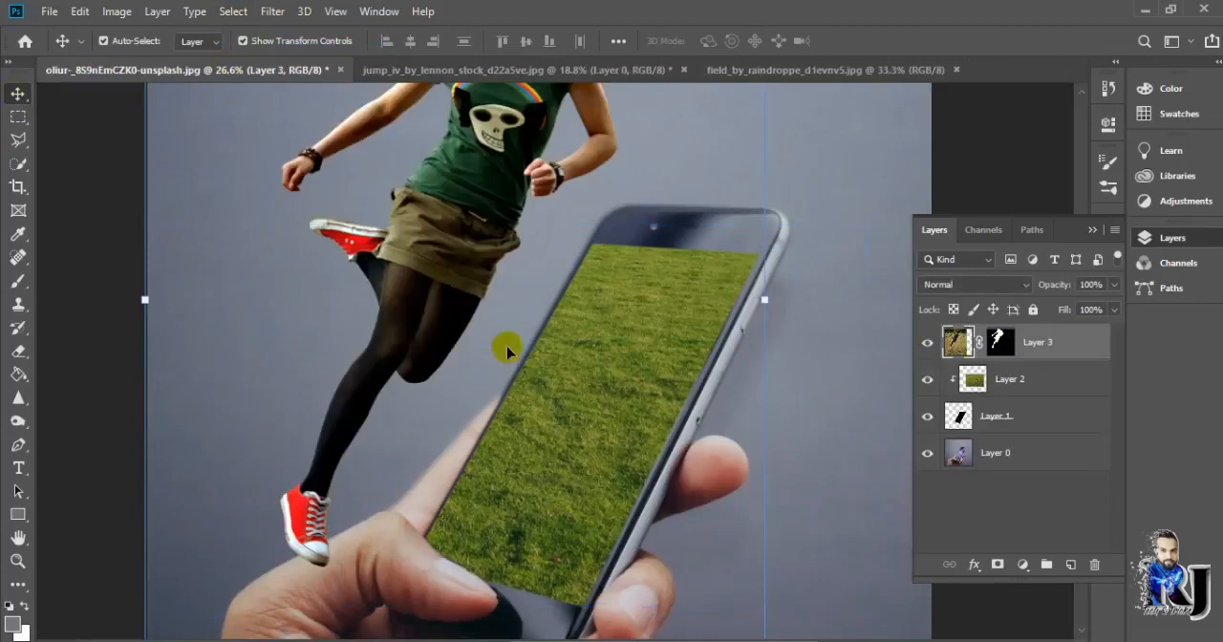
# Scale the woman down to 63.82%, move her onto the phone screen, and flip her horizontally
pyautogui.hotkey('ctrl', '0')
pyautogui.hotkey('ctrl', 't')
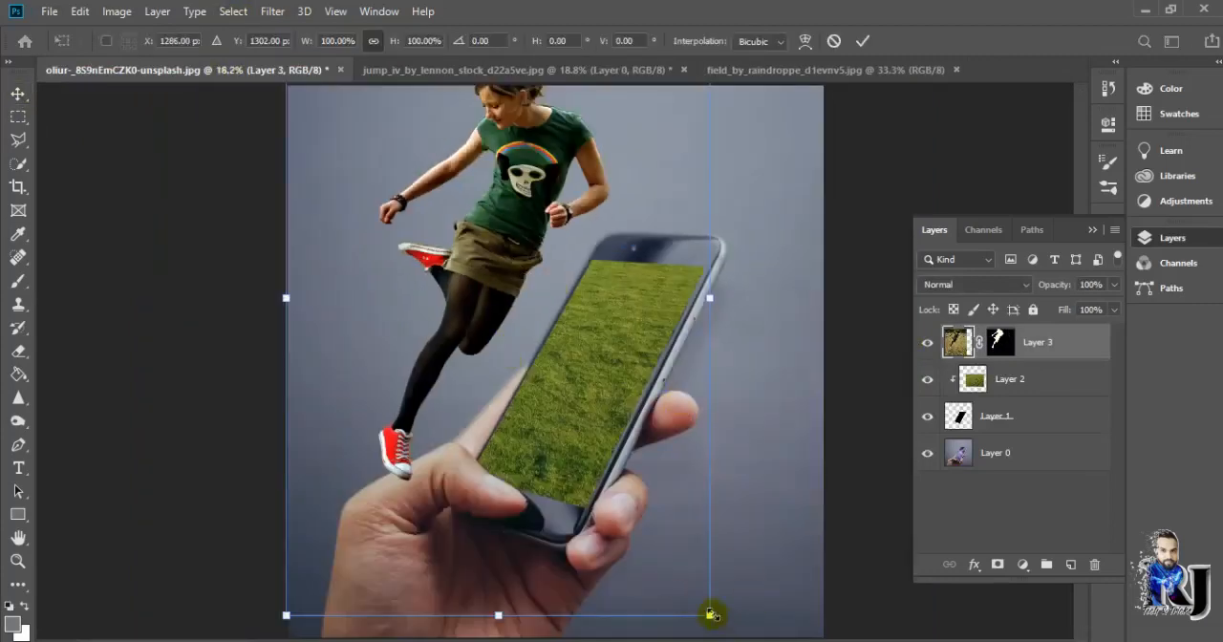
pyautogui.moveTo(711, 615); pyautogui.dragTo(557, 385)
pyautogui.moveTo(457, 246); pyautogui.dragTo(605, 399)
pyautogui.rightClick(582, 381)
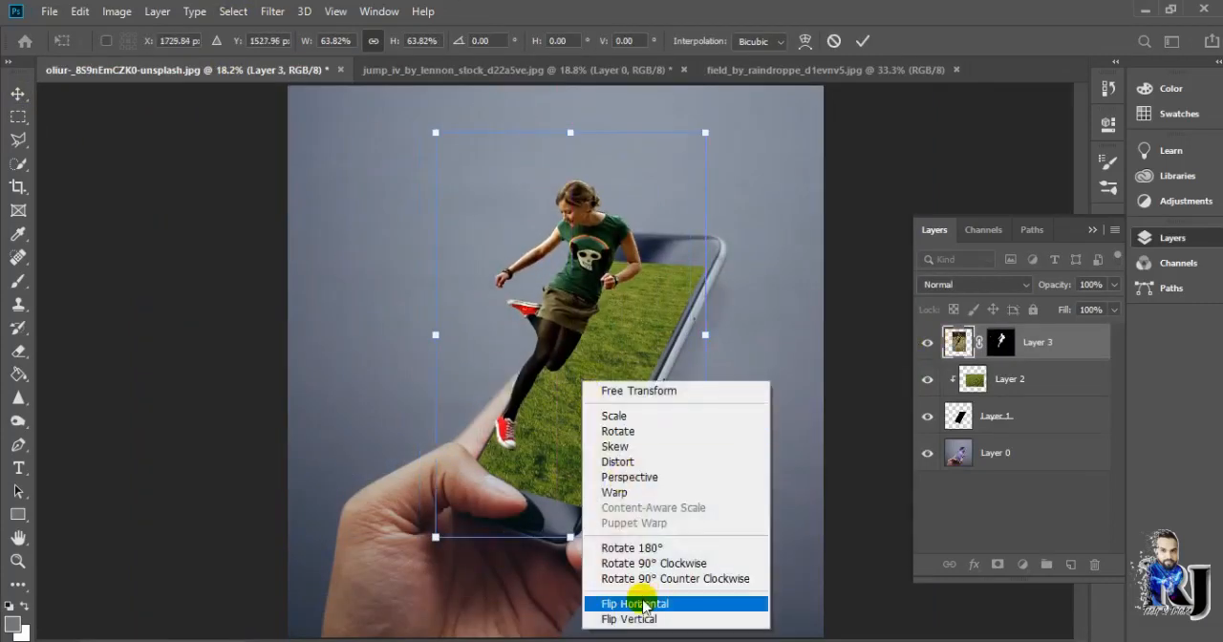
pyautogui.click(644, 605)
pyautogui.scroll(2, 613, 337)
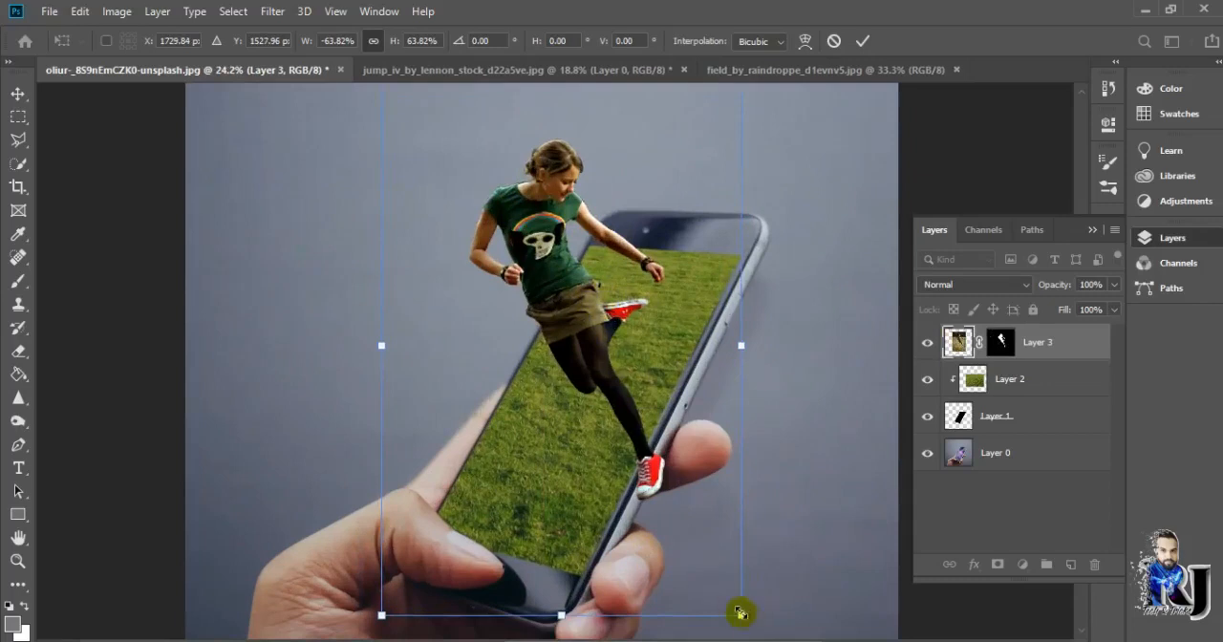
# Reduce the woman to 60.39%, rotate her 14°, and position her front foot on the lower grass
pyautogui.moveTo(740, 613); pyautogui.dragTo(687, 534)
pyautogui.scroll(-1, 606, 212)
pyautogui.moveTo(630, 138); pyautogui.dragTo(672, 153)
pyautogui.moveTo(545, 310)
pyautogui.mouseDown()
pyautogui.moveTo(533, 289)
pyautogui.moveTo(544, 290)
pyautogui.mouseUp()
pyautogui.moveTo(689, 143); pyautogui.dragTo(705, 145)
pyautogui.moveTo(605, 544); pyautogui.dragTo(629, 590)
pyautogui.moveTo(574, 361); pyautogui.dragTo(562, 322)
pyautogui.moveTo(716, 136); pyautogui.dragTo(727, 157)
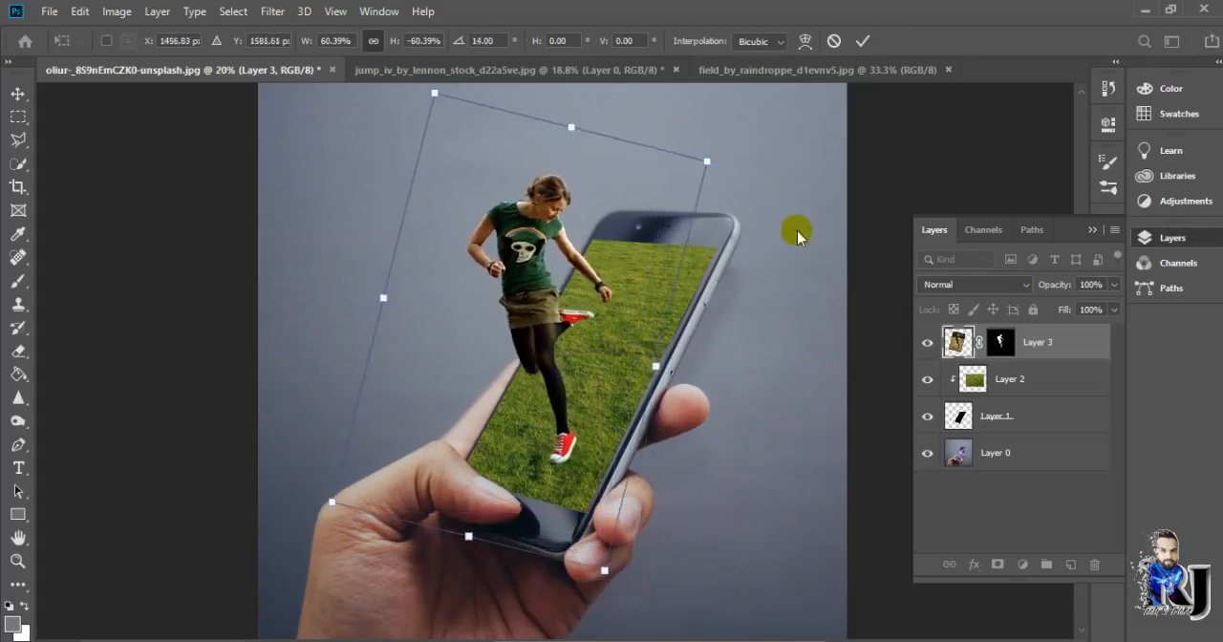
pyautogui.click(863, 41)
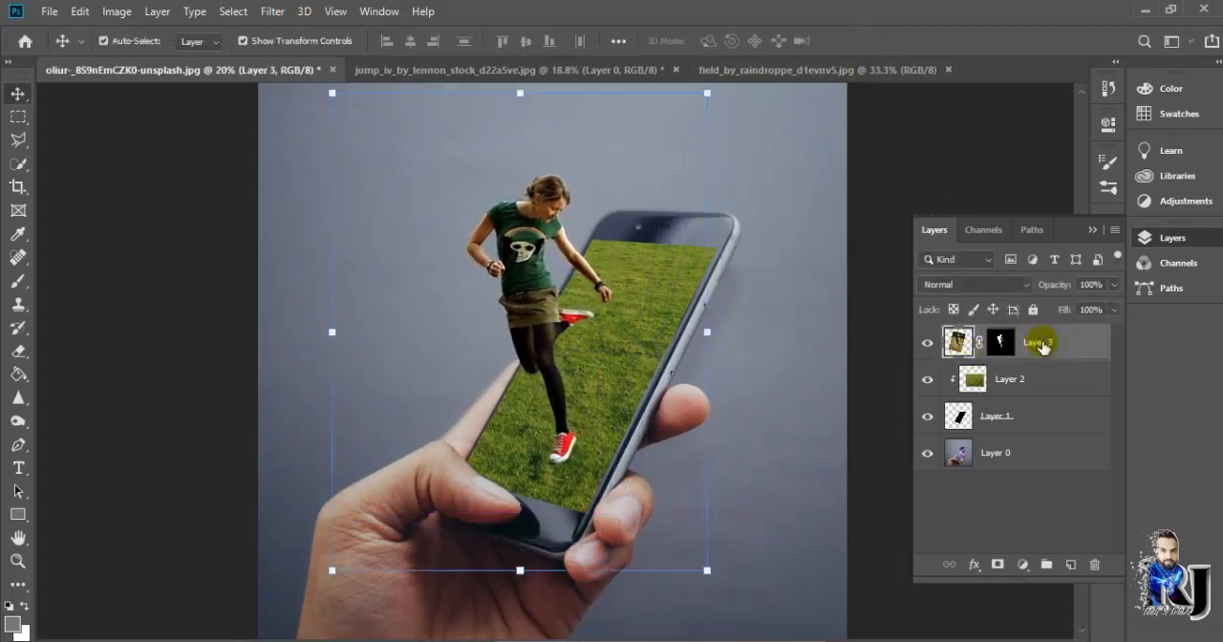
pyautogui.click(1071, 565)
pyautogui.click(18, 281)
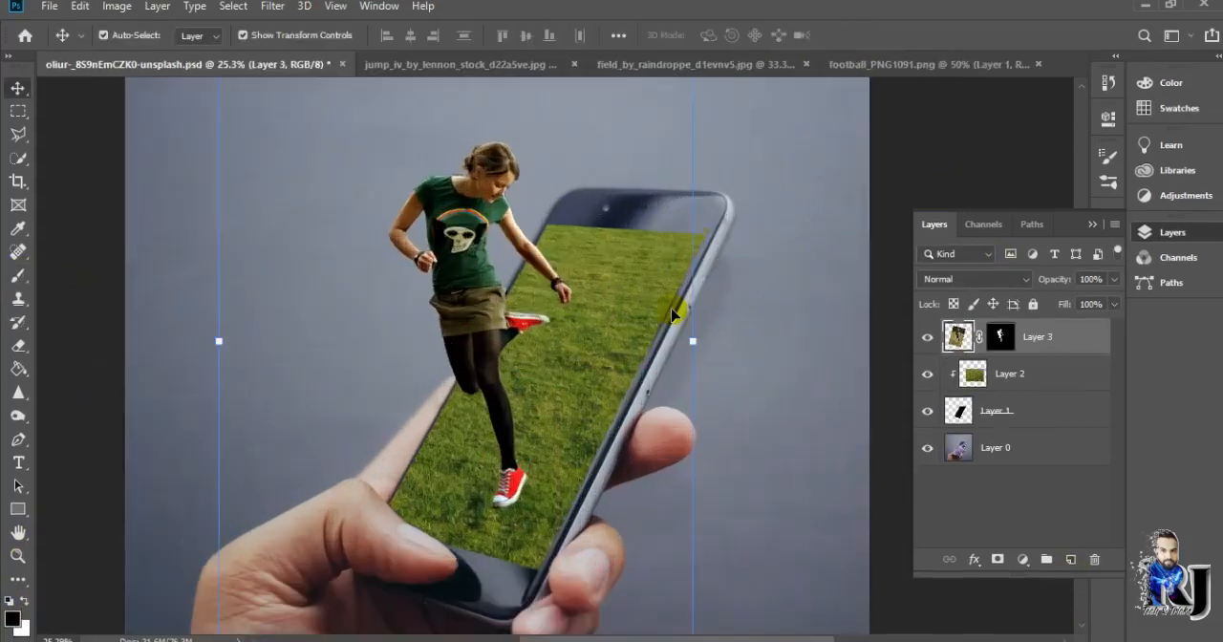
pyautogui.click(994, 447)
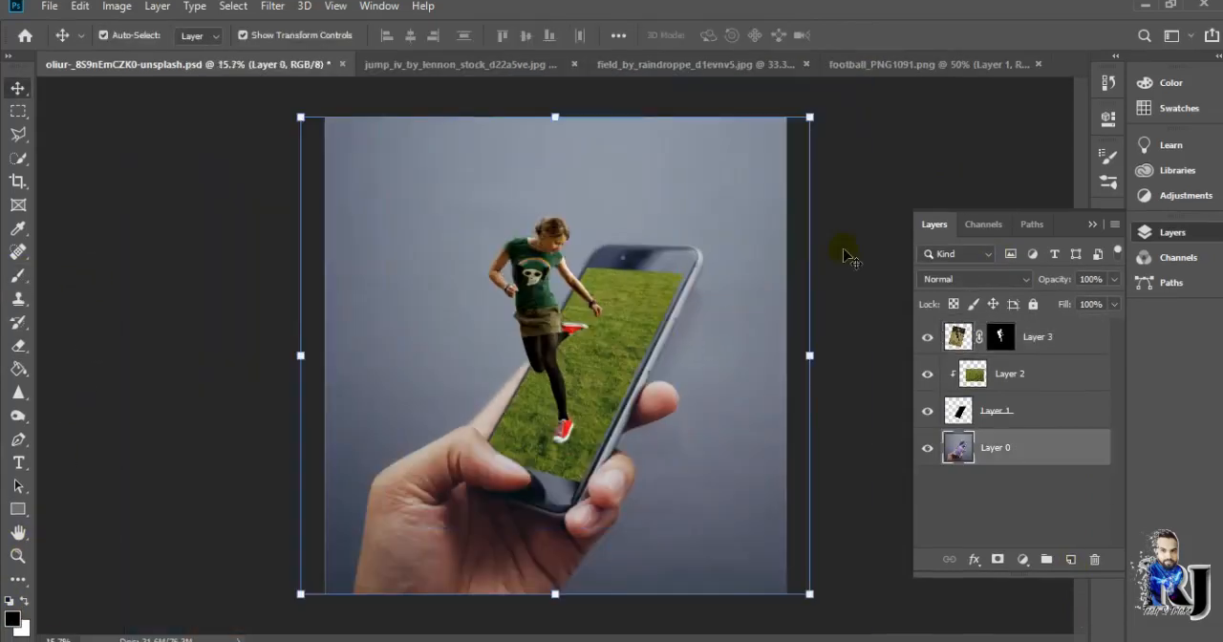
# Paint a soft black shadow on the grass beneath the woman's front shoe on a new layer at 51% brush opacity
pyautogui.click(1063, 560)
pyautogui.press('b')
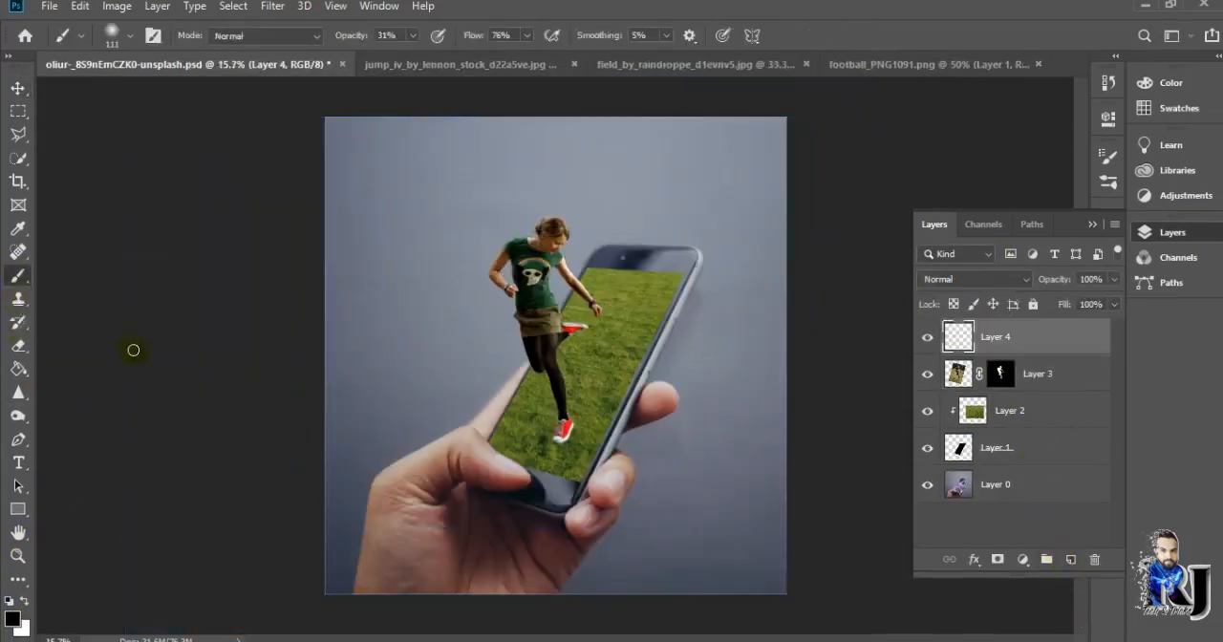
pyautogui.scroll(5, 549, 473)
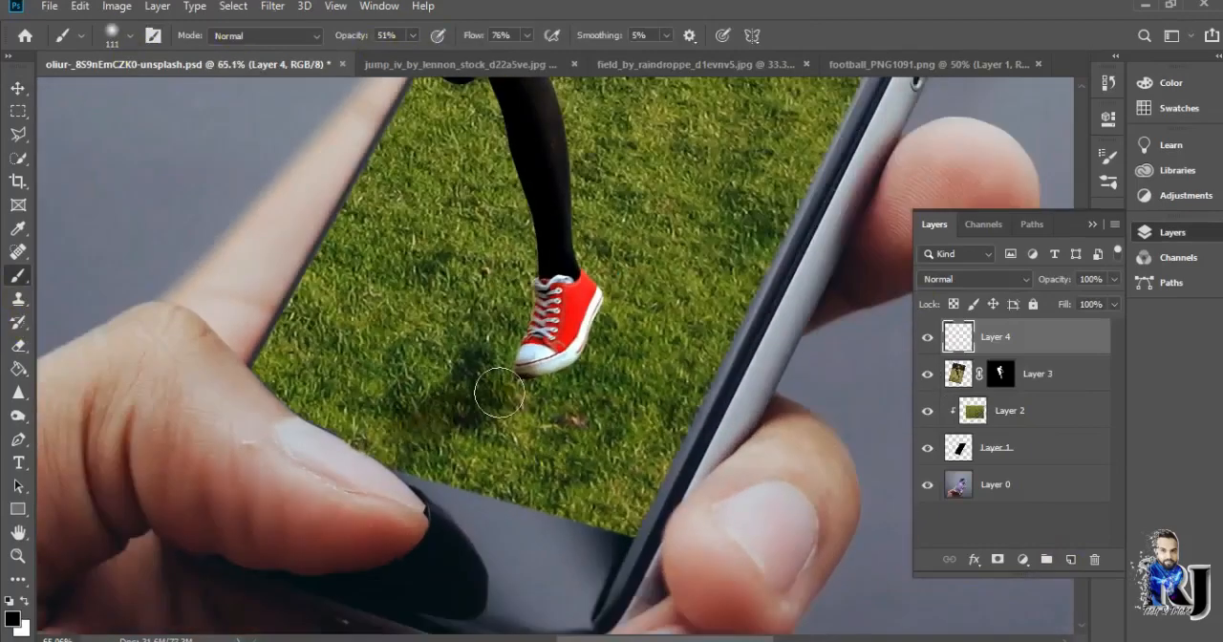
pyautogui.moveTo(499, 394)
pyautogui.mouseDown()
pyautogui.moveTo(368, 409)
pyautogui.moveTo(440, 378)
pyautogui.moveTo(441, 414)
pyautogui.moveTo(462, 400)
pyautogui.moveTo(568, 393)
pyautogui.moveTo(370, 464)
pyautogui.moveTo(404, 436)
pyautogui.moveTo(259, 456)
pyautogui.mouseUp()
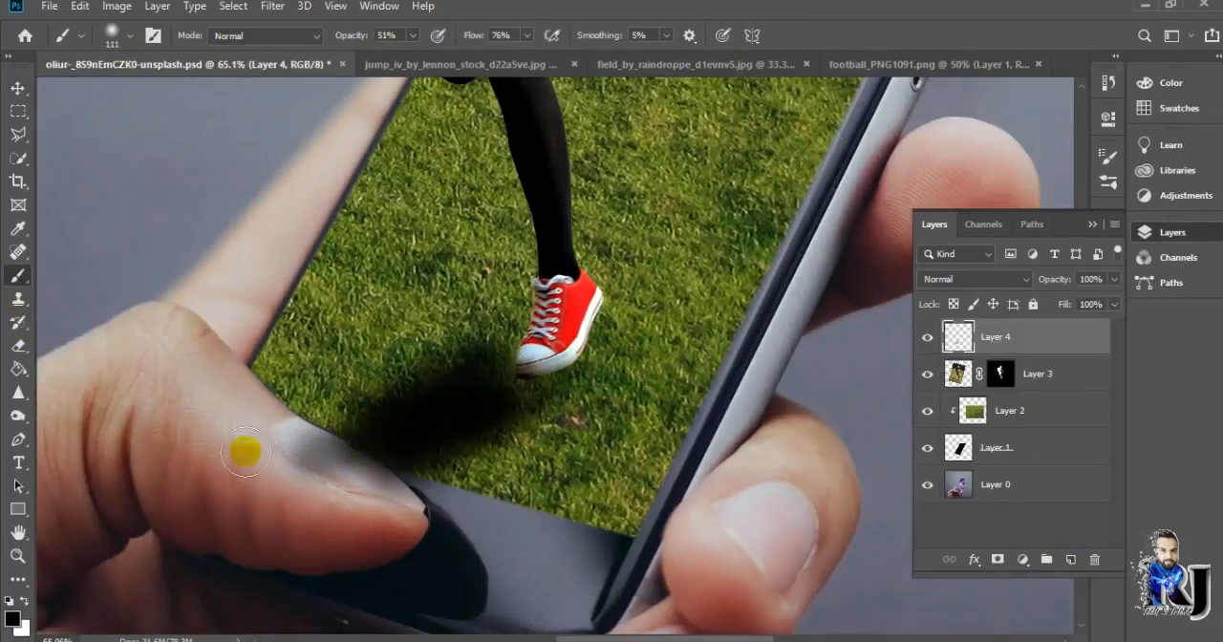
# Set the painted shadow layer's blend mode to Soft Light and rename the layer as shadow
pyautogui.scroll(-3, 775, 389)
pyautogui.click(1022, 279)
pyautogui.click(939, 431)
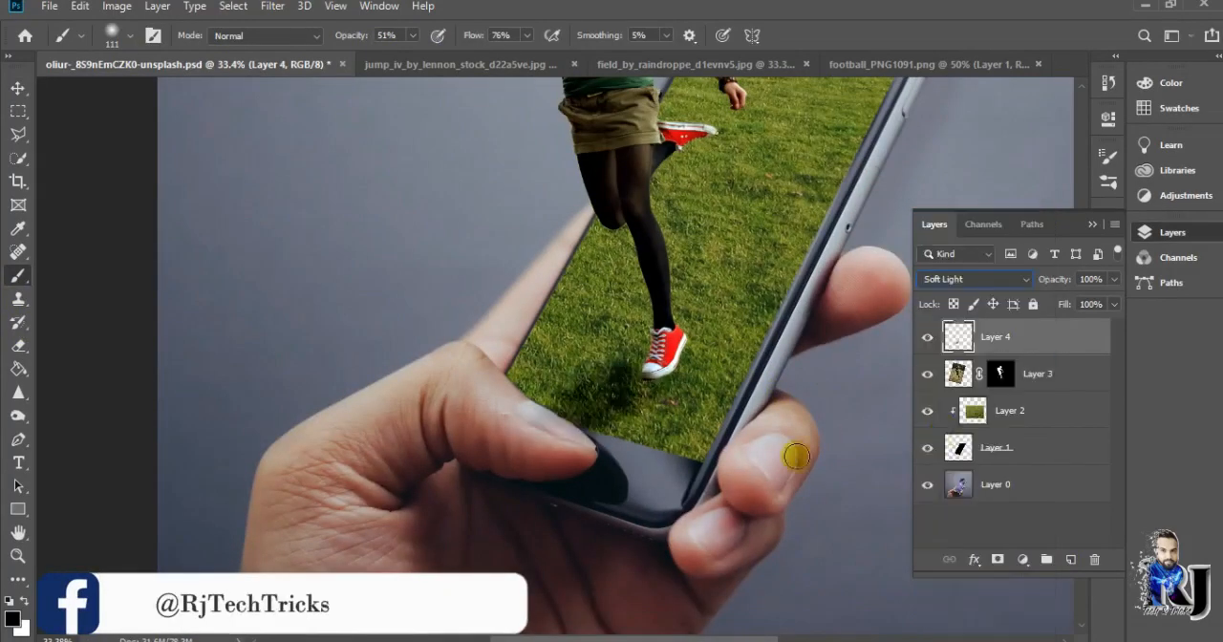
pyautogui.press('v')
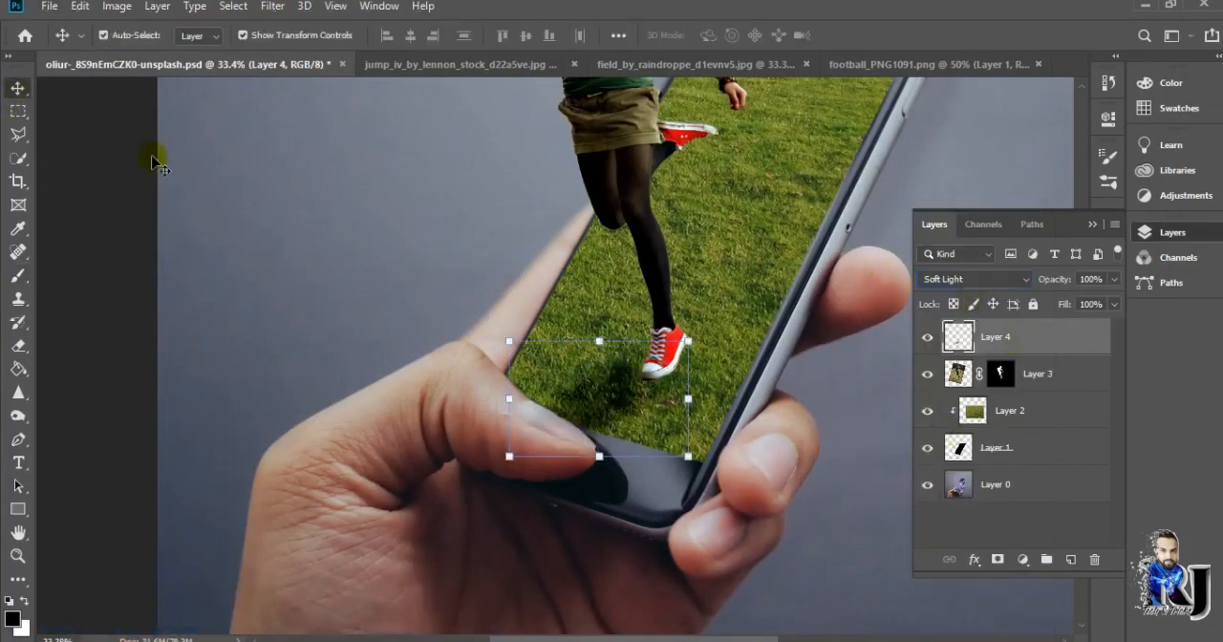
pyautogui.hotkey('ctrl', '0')
pyautogui.click(868, 401)
pyautogui.doubleClick(994, 336)
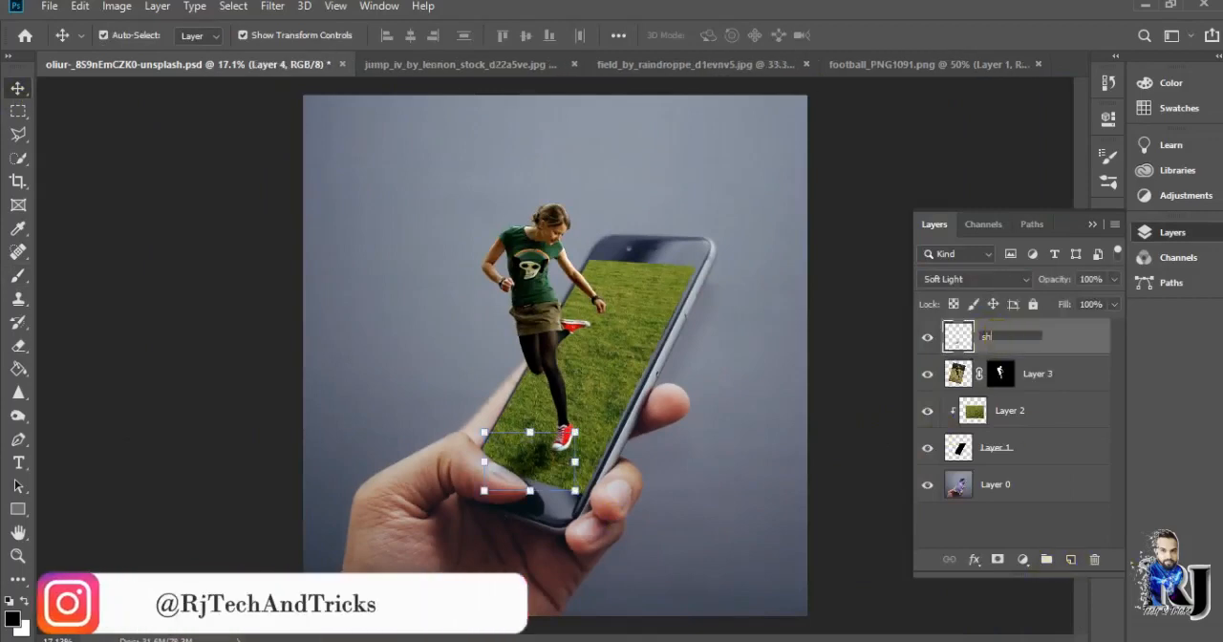
pyautogui.write('shadow')
pyautogui.press('Return')
pyautogui.hotkey('ctrl', 'shift', 'alt', 'n')
pyautogui.click(1095, 559)
pyautogui.press('Return')
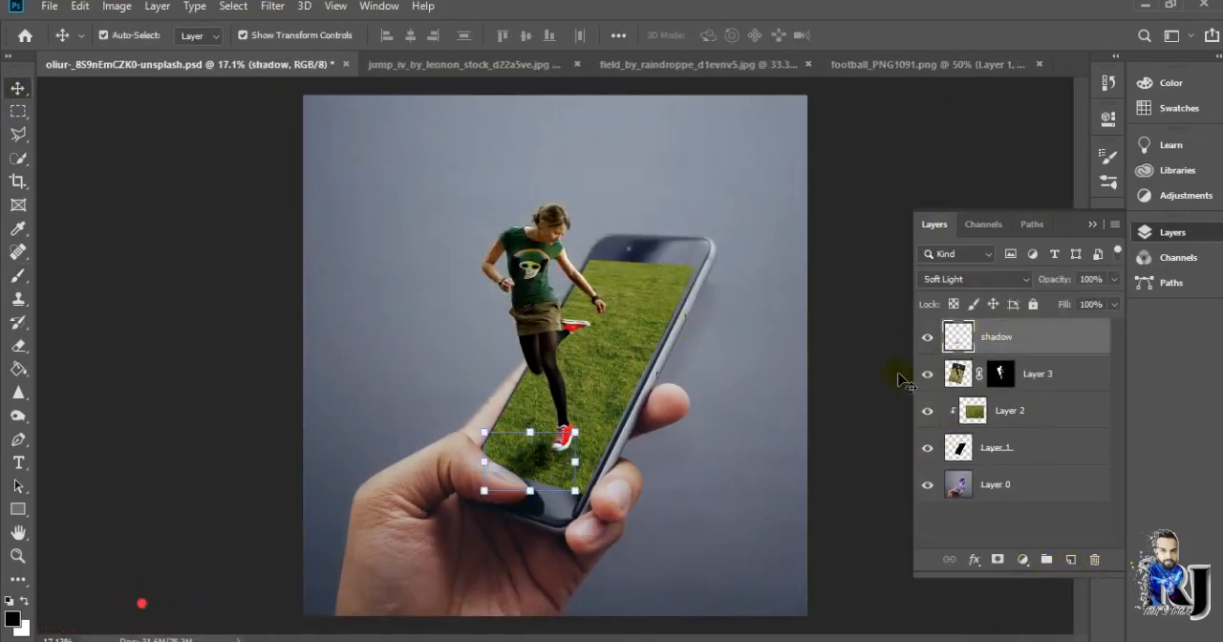
# Add a Curves adjustment above the woman's layer and lower the curve to darken the picture
pyautogui.click(1000, 374)
pyautogui.click(1023, 559)
pyautogui.click(1049, 331)
pyautogui.moveTo(1058, 217); pyautogui.dragTo(1080, 267)
pyautogui.click(1037, 374)
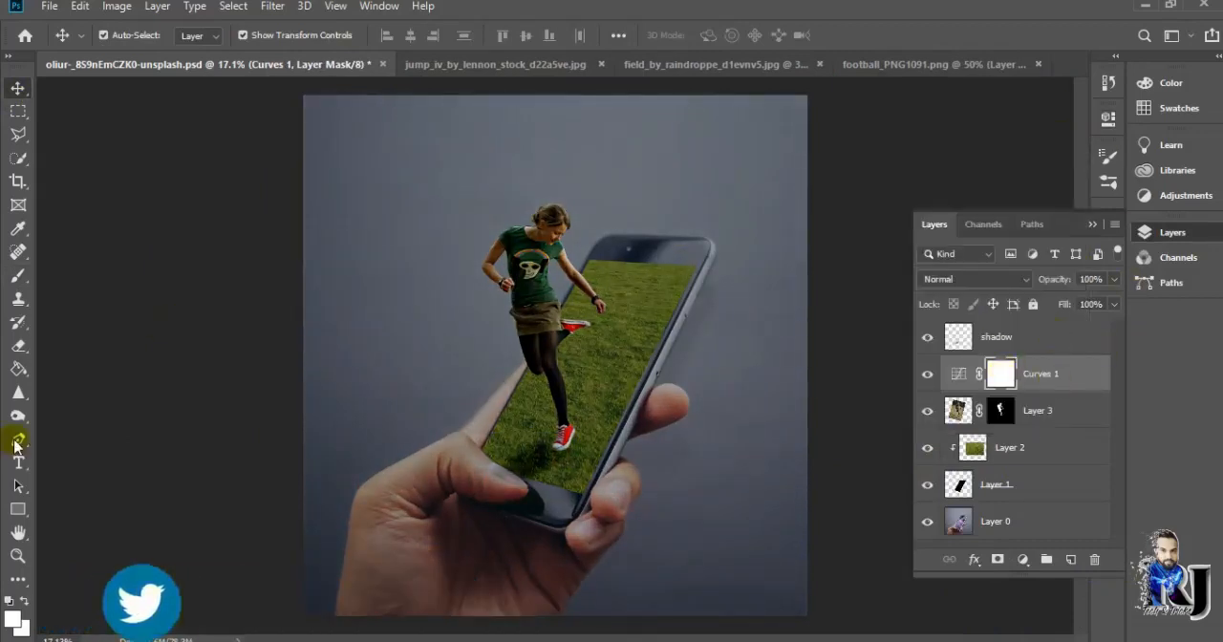
pyautogui.click(18, 275)
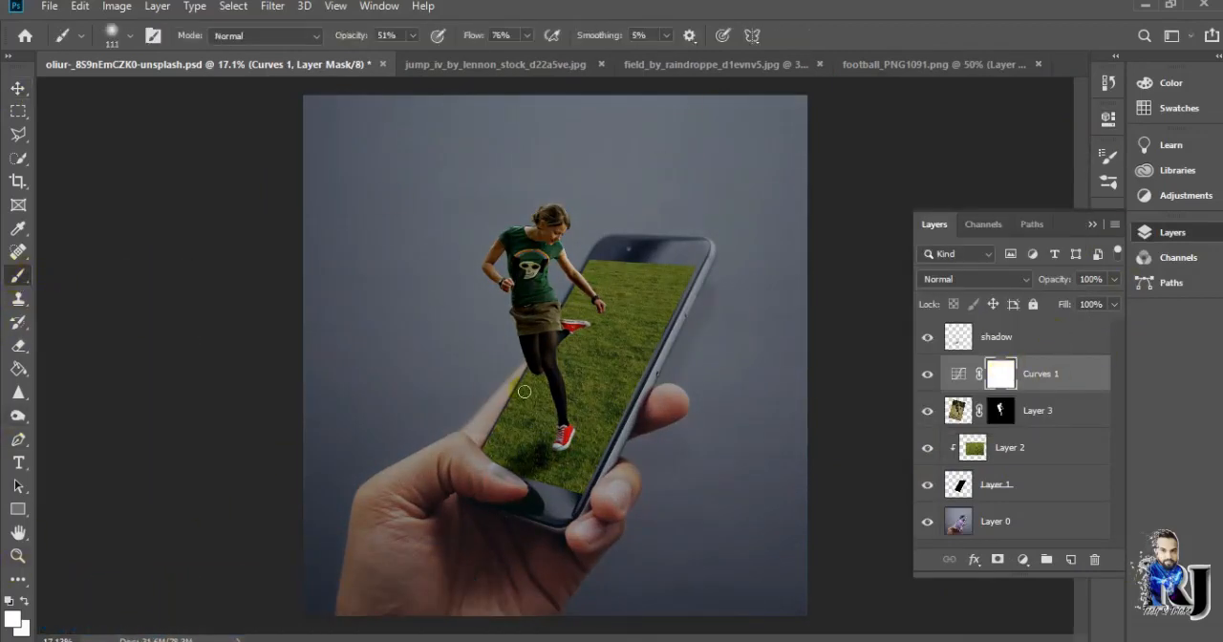
pyautogui.click(1036, 339)
pyautogui.click(1071, 558)
pyautogui.click(1094, 559)
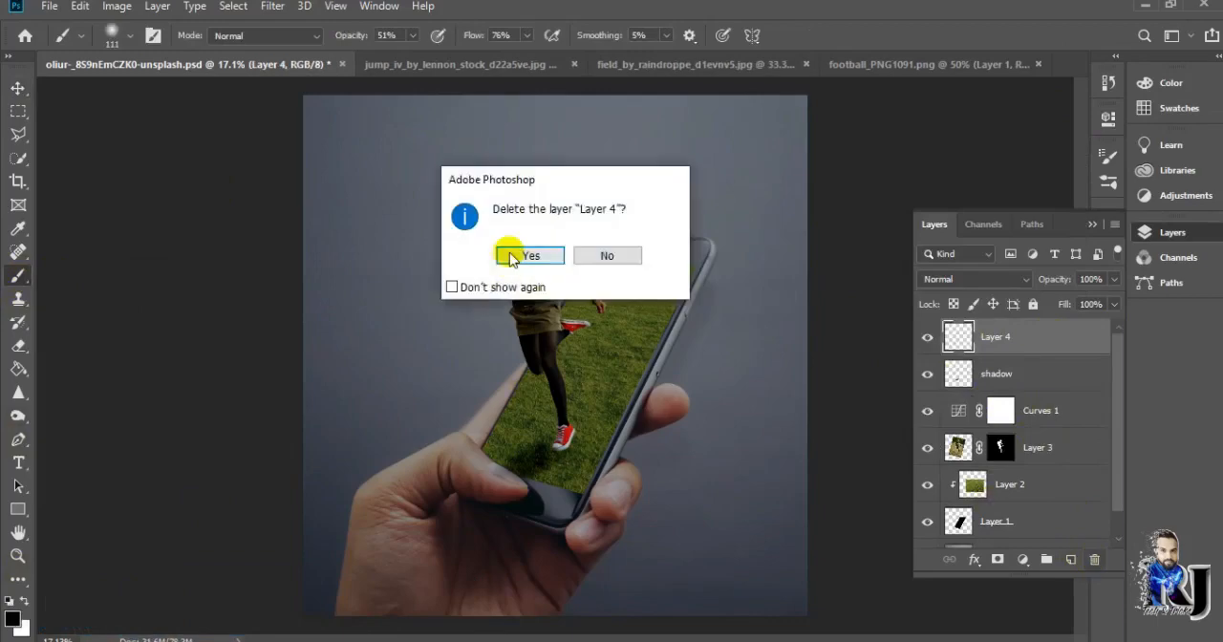
pyautogui.click(486, 334)
# Bring the football into the phone document as the uppermost layer, scale it down, and place it below the woman's raised foot
pyautogui.click(18, 88)
pyautogui.click(922, 65)
pyautogui.moveTo(602, 304); pyautogui.dragTo(584, 384)
pyautogui.moveTo(655, 466); pyautogui.dragTo(718, 418)
pyautogui.scroll(5, 539, 334)
pyautogui.moveTo(729, 470); pyautogui.dragTo(676, 427)
pyautogui.click(976, 370)
pyautogui.click(996, 348)
pyautogui.click(960, 375)
pyautogui.scroll(-7, 863, 379)
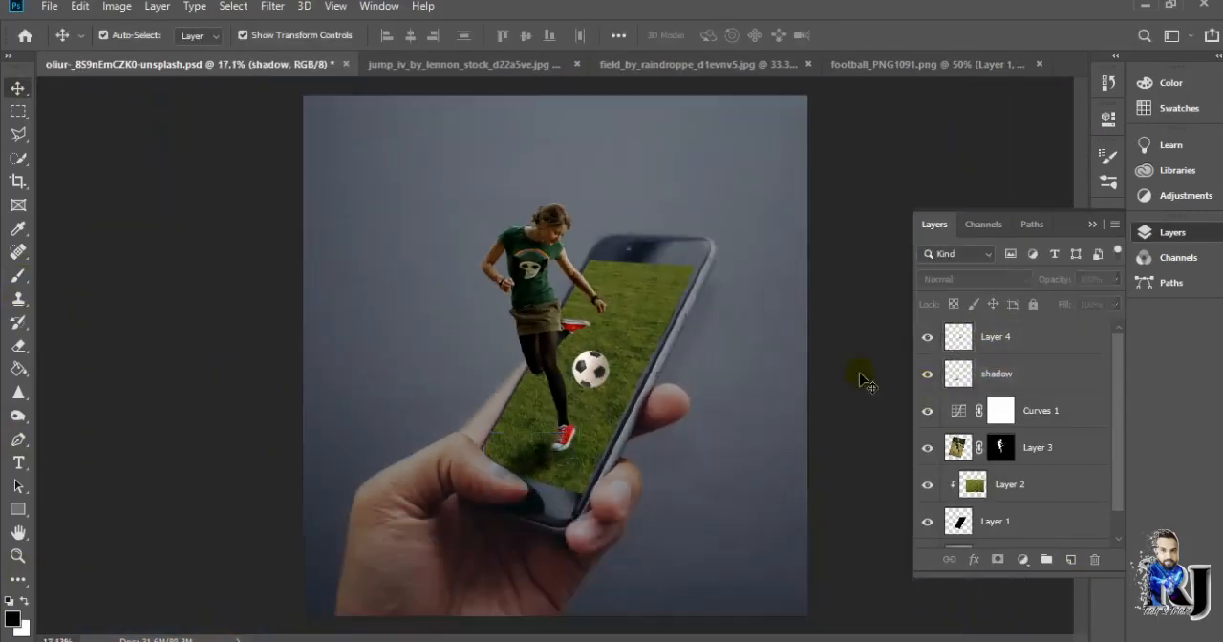
pyautogui.click(863, 380)
# Apply a slight Motion Blur to the football layer
pyautogui.scroll(8, 841, 379)
pyautogui.hscroll(-4, 695, 614)
pyautogui.click(1003, 342)
pyautogui.click(273, 7)
pyautogui.moveTo(277, 197)
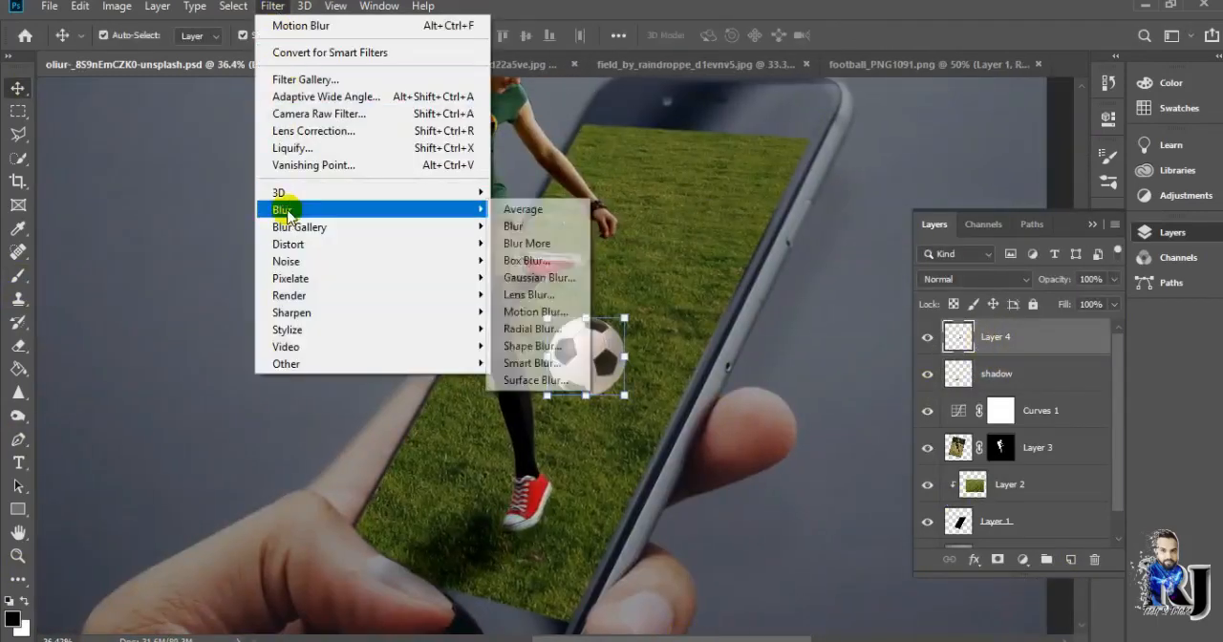
pyautogui.click(564, 313)
pyautogui.moveTo(765, 455); pyautogui.dragTo(771, 456)
pyautogui.moveTo(881, 391); pyautogui.dragTo(889, 387)
pyautogui.moveTo(764, 456); pyautogui.dragTo(758, 457)
pyautogui.click(965, 163)
pyautogui.scroll(-8, 615, 354)
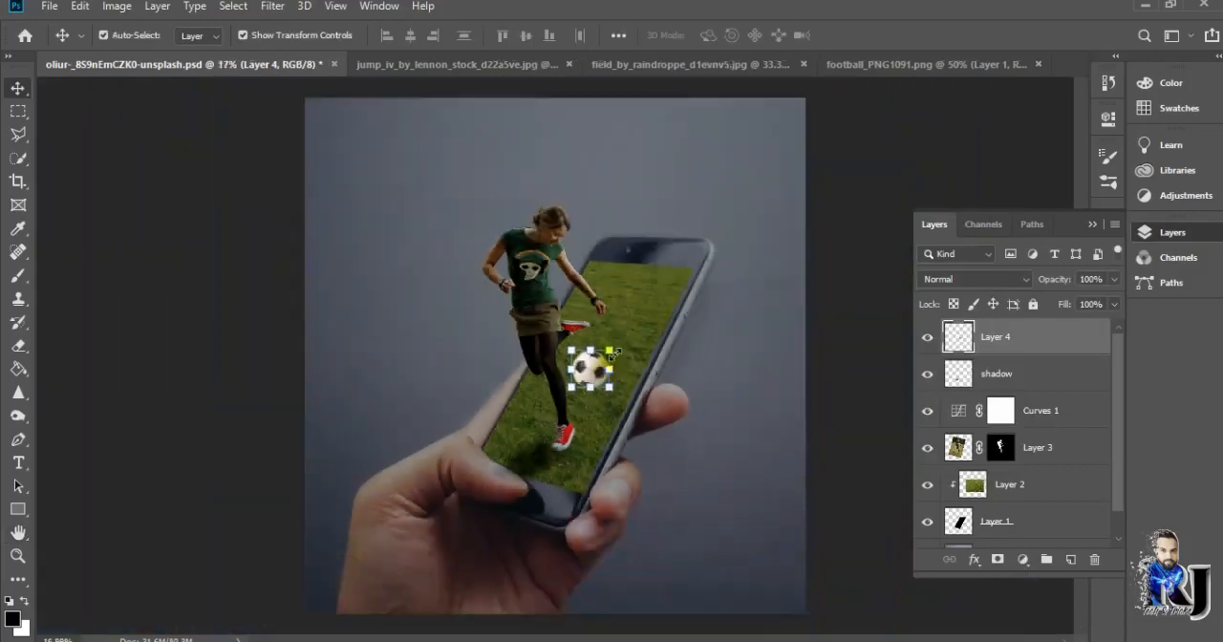
# Apply a second Motion Blur to the football with an angle of -45° and a distance of 26 pixels
pyautogui.scroll(5, 597, 368)
pyautogui.click(272, 5)
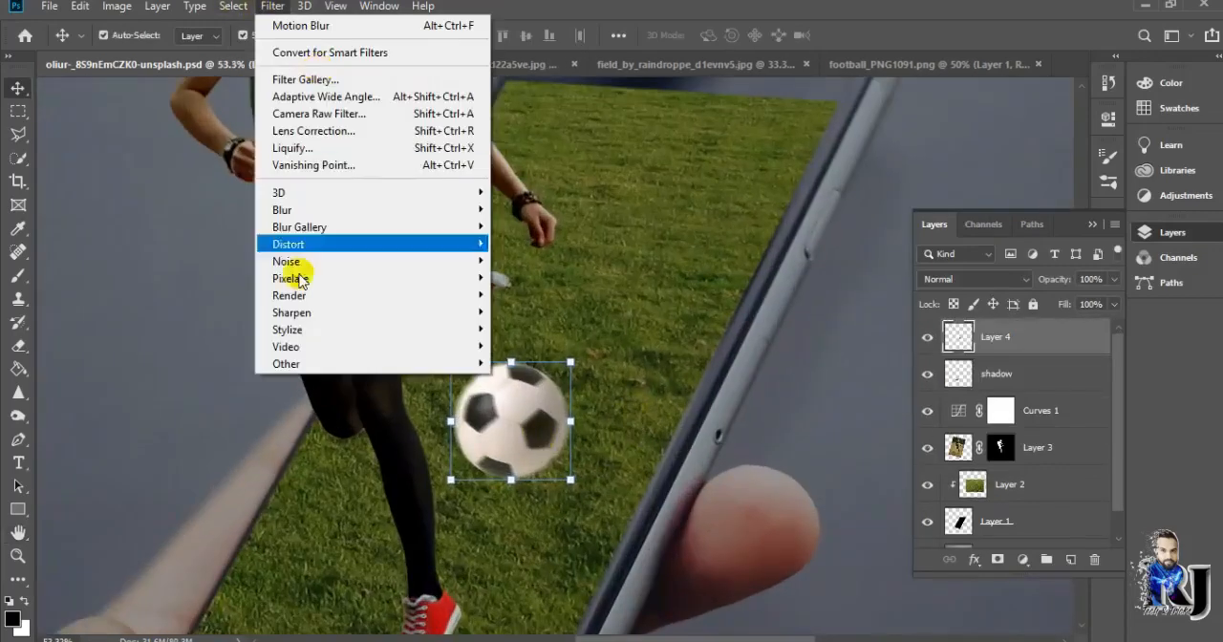
pyautogui.moveTo(349, 210)
pyautogui.click(542, 314)
pyautogui.click(905, 391)
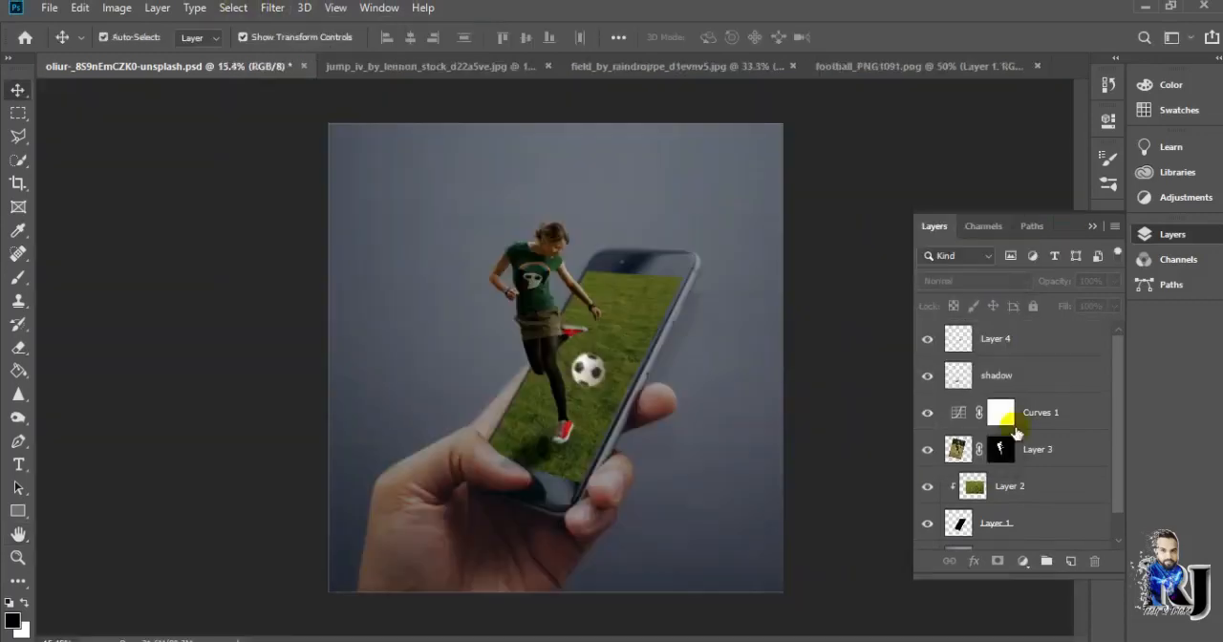
# Paint a black diagonal band across the Curves mask with an 800 px soft brush at 79% opacity and 49% flow
pyautogui.click(1001, 412)
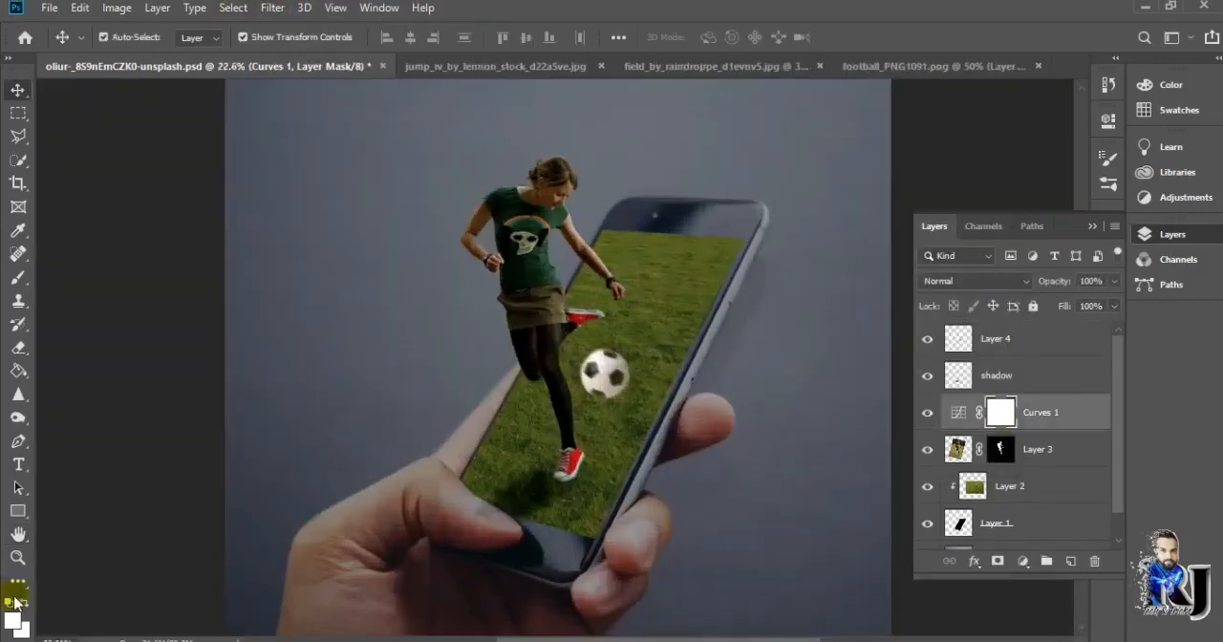
pyautogui.click(23, 283)
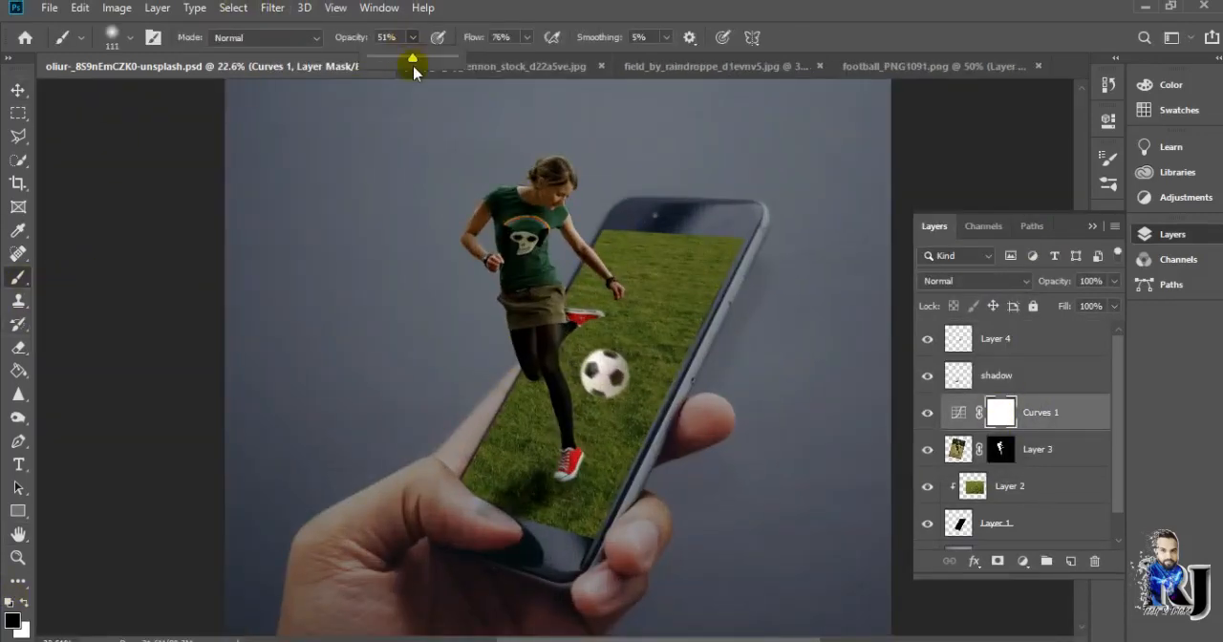
pyautogui.moveTo(435, 71); pyautogui.dragTo(439, 71)
pyautogui.click(527, 37)
pyautogui.scroll(-4, 736, 553)
pyautogui.press(']')
pyautogui.press(']')
pyautogui.press(']')
pyautogui.press(']')
pyautogui.press(']')
pyautogui.press(']')
pyautogui.press(']')
pyautogui.press(']')
pyautogui.press(']')
pyautogui.press(']')
pyautogui.press(']')
pyautogui.moveTo(765, 144)
pyautogui.mouseDown()
pyautogui.moveTo(351, 349)
pyautogui.moveTo(583, 430)
pyautogui.moveTo(624, 136)
pyautogui.moveTo(723, 142)
pyautogui.moveTo(710, 361)
pyautogui.moveTo(614, 330)
pyautogui.mouseUp()
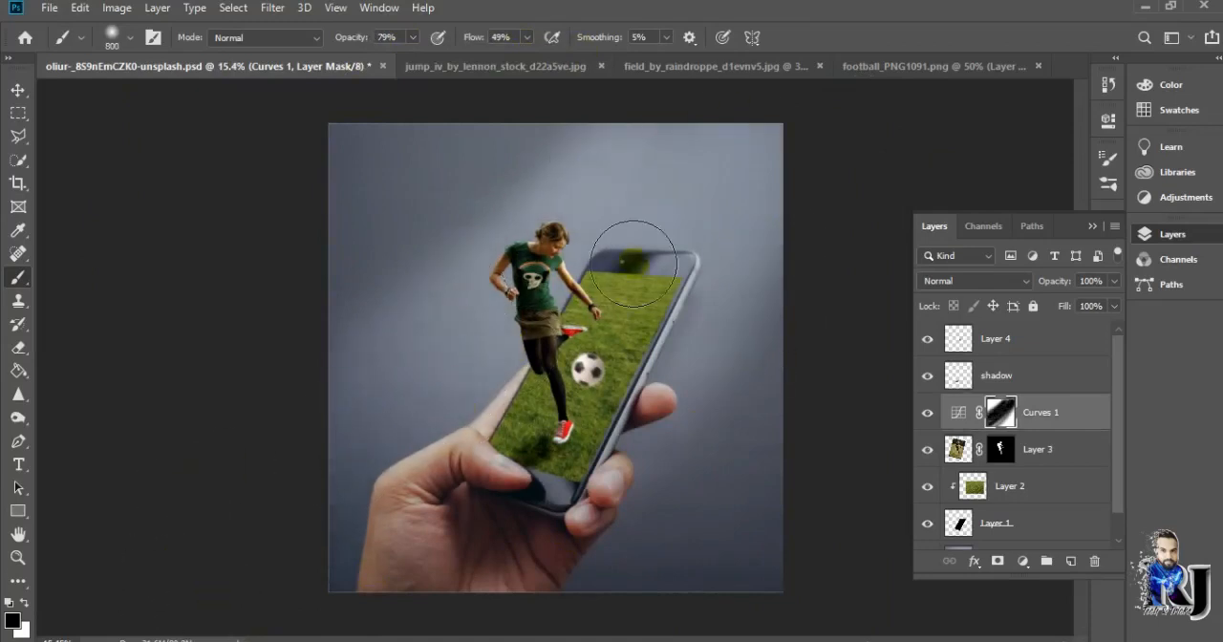
pyautogui.scroll(2, 819, 396)
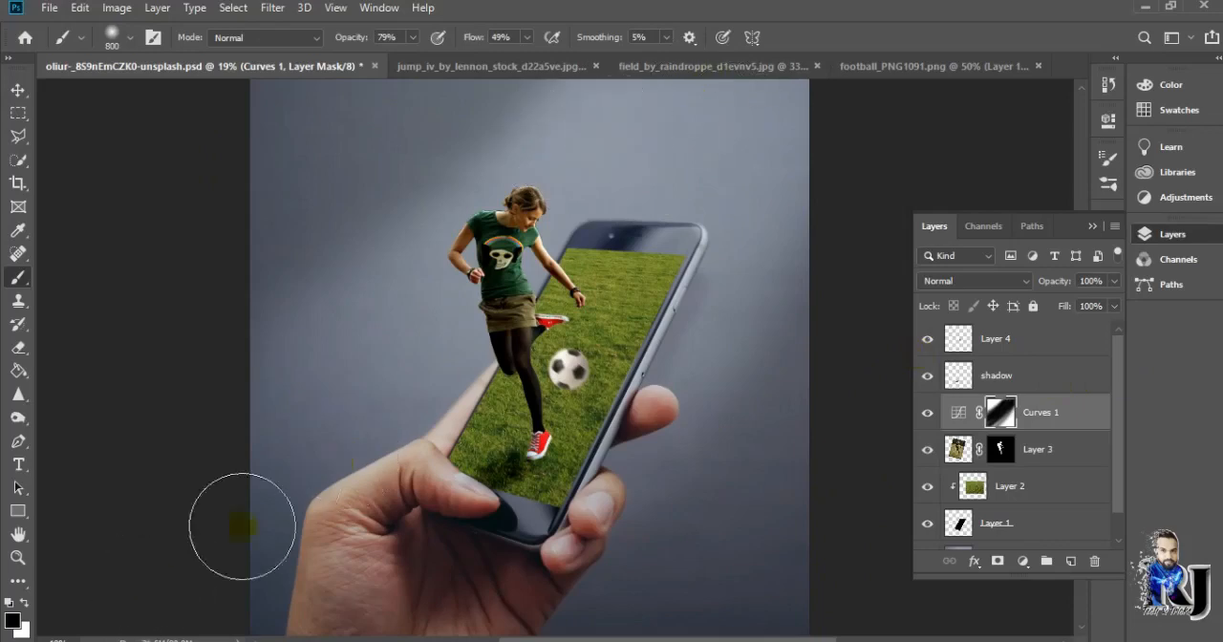
pyautogui.click(366, 469)
pyautogui.scroll(-2, 808, 394)
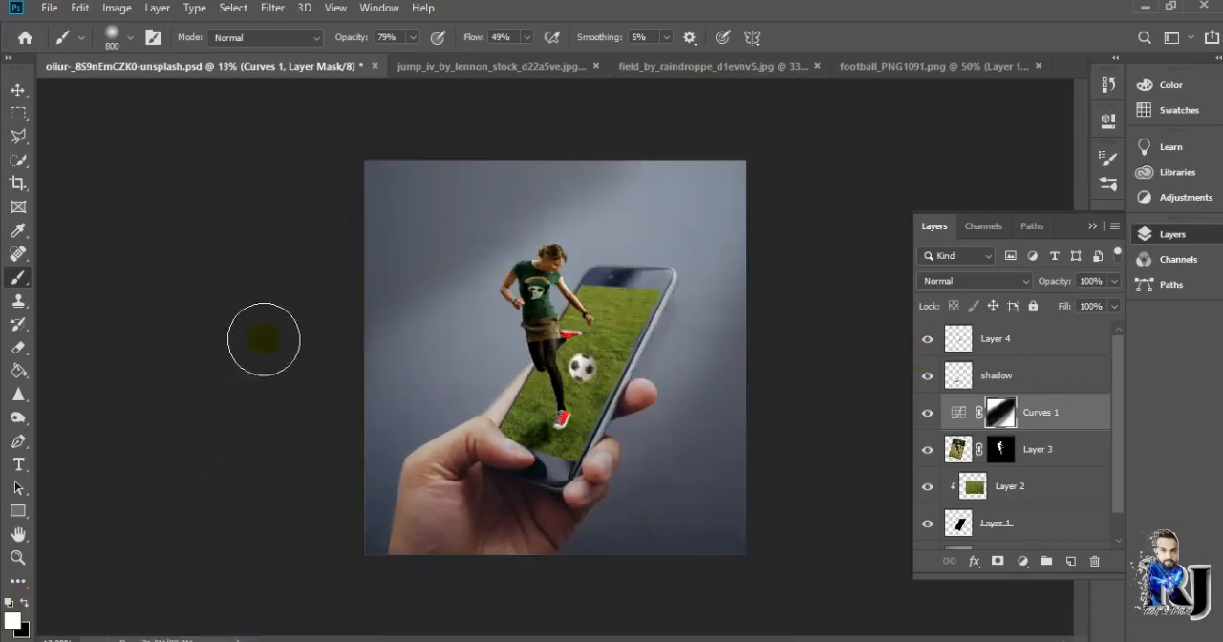
pyautogui.hotkey('ctrl', 'a')
pyautogui.press('v')
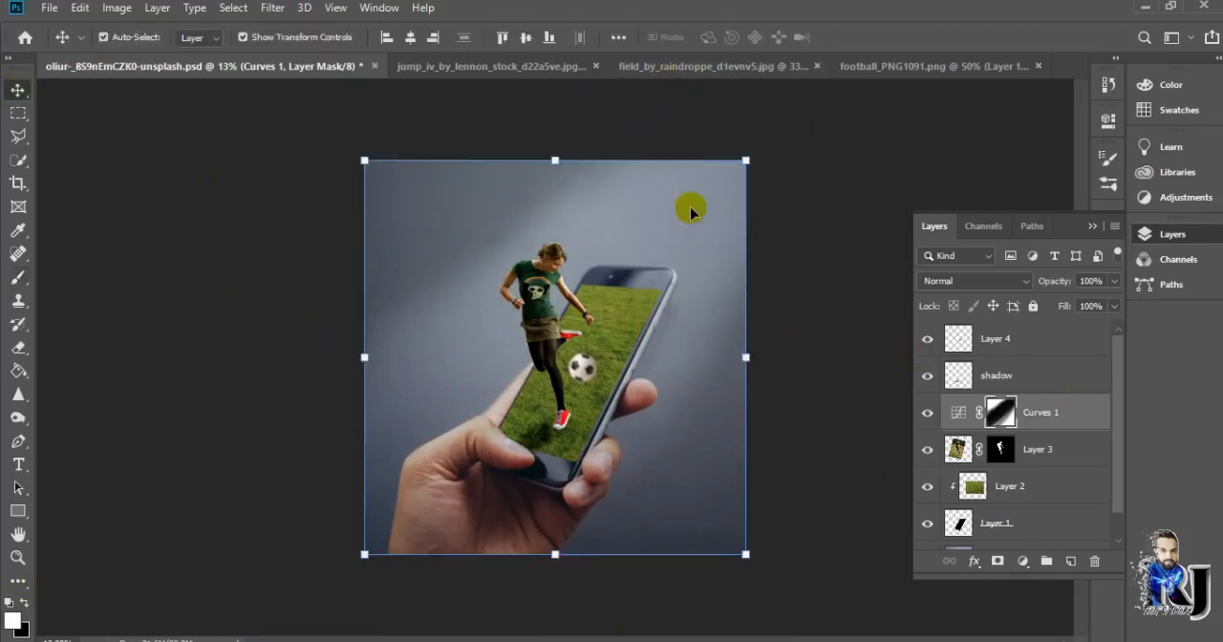
pyautogui.click(822, 268)
pyautogui.click(999, 340)
pyautogui.click(998, 376)
pyautogui.click(891, 322)
pyautogui.click(233, 8)
pyautogui.click(258, 49)
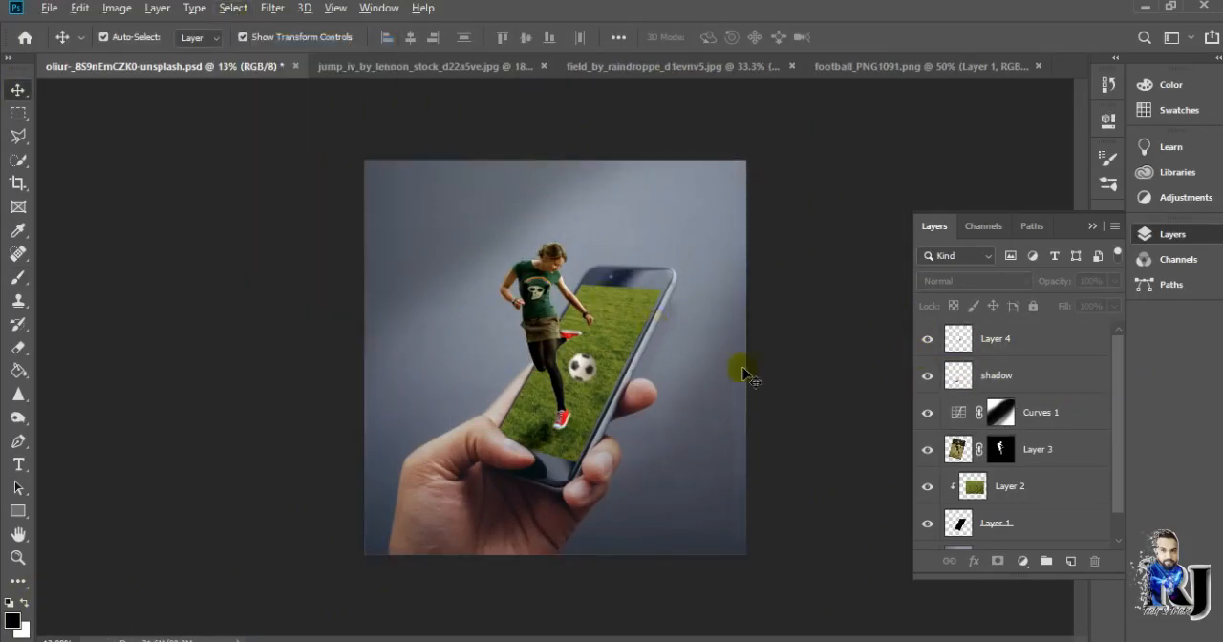
# Try painting over the photo on Layer 5 with an enlarged soft brush
pyautogui.scroll(3, 555, 354)
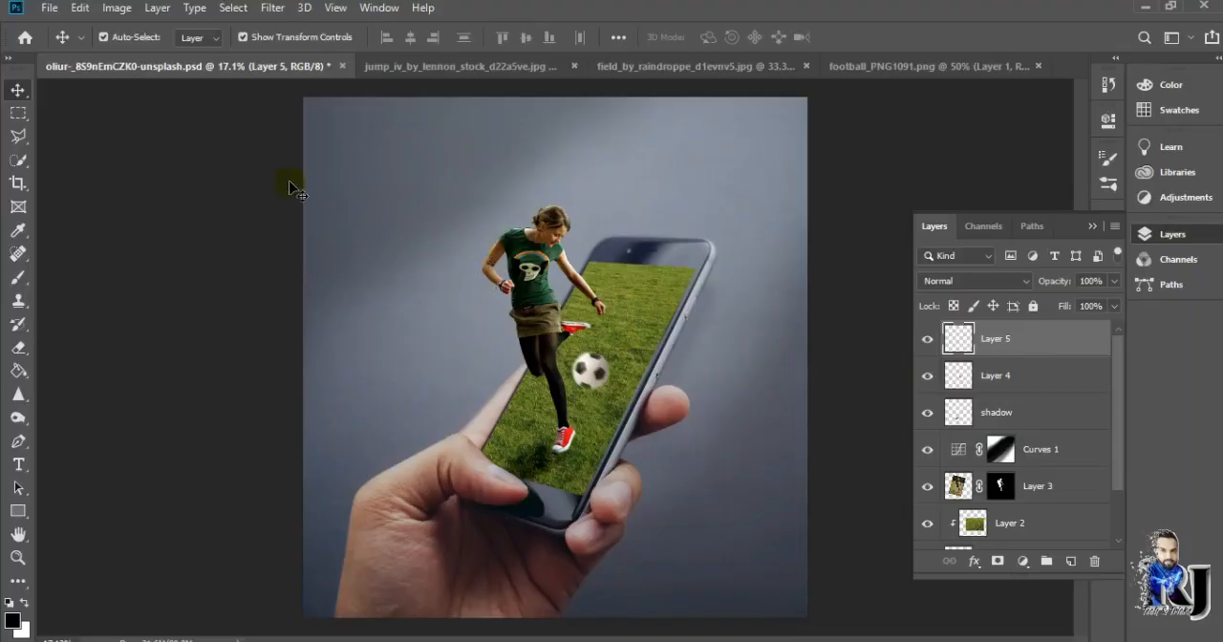
pyautogui.click(18, 276)
pyautogui.keyDown('alt'); pyautogui.rightClick(184, 226); pyautogui.keyUp('alt')
pyautogui.scroll(-3, 205, 207)
pyautogui.keyDown('alt'); pyautogui.rightClick(245, 219); pyautogui.keyUp('alt')
pyautogui.keyDown('alt'); pyautogui.rightClick(284, 252); pyautogui.keyUp('alt')
pyautogui.keyDown('alt'); pyautogui.rightClick(458, 275); pyautogui.keyUp('alt')
pyautogui.keyDown('alt'); pyautogui.click(447, 295); pyautogui.keyUp('alt')
pyautogui.moveTo(447, 295); pyautogui.dragTo(576, 423)
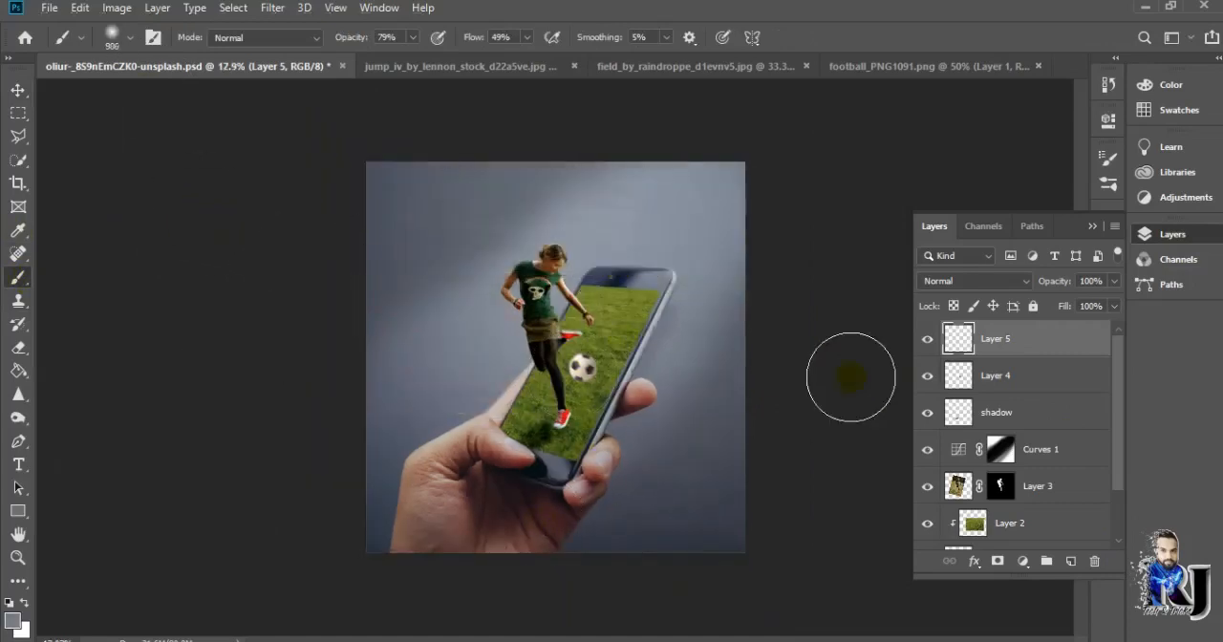
# Invert the colours of the hand-and-phone photo on Layer 0 and reselect Layer 5
pyautogui.click(17, 91)
pyautogui.keyDown('ctrl'); pyautogui.click(602, 250); pyautogui.keyUp('ctrl')
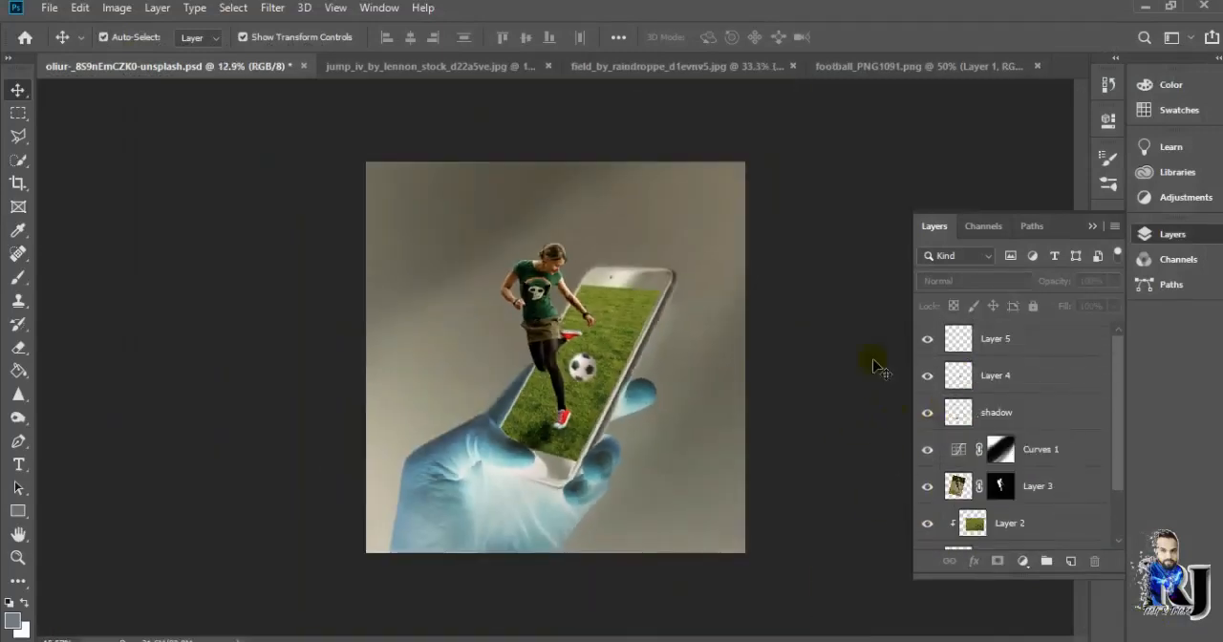
pyautogui.click(1007, 340)
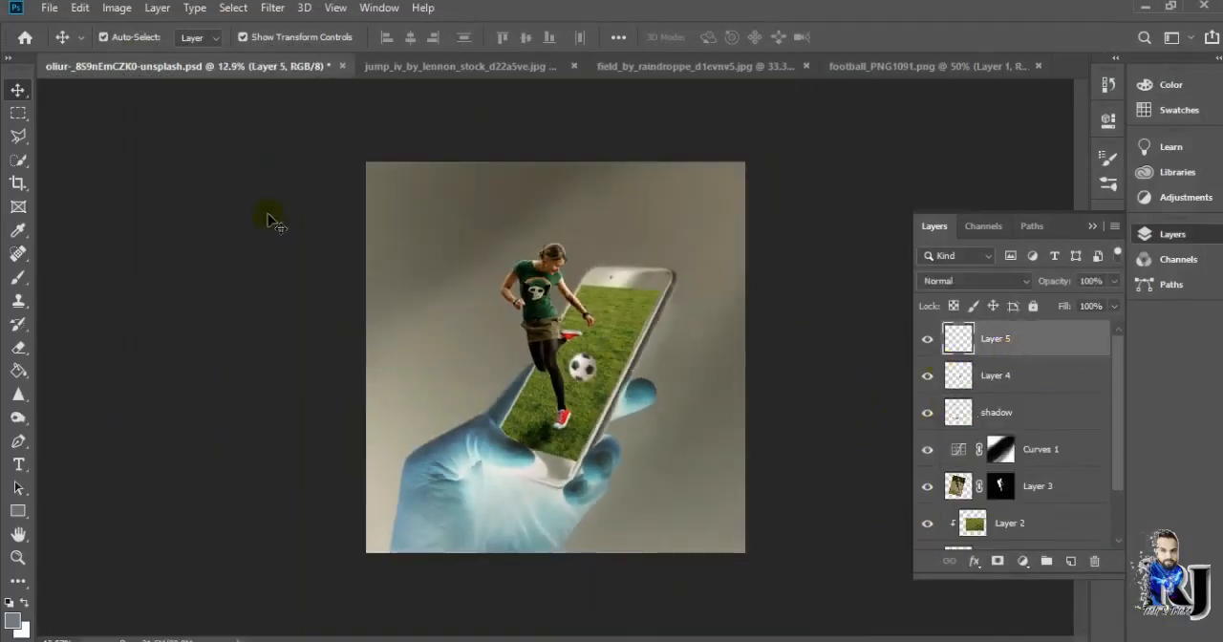
# Switch to the Brush tool and choose the 500 px brush from the recently used presets
pyautogui.rightClick(19, 278)
pyautogui.click(76, 278)
pyautogui.rightClick(110, 322)
pyautogui.click(116, 332)
pyautogui.click(113, 44)
pyautogui.click(183, 179)
pyautogui.click(153, 179)
pyautogui.click(124, 179)
pyautogui.scroll(-8, 162, 295)
pyautogui.scroll(-15, 136, 298)
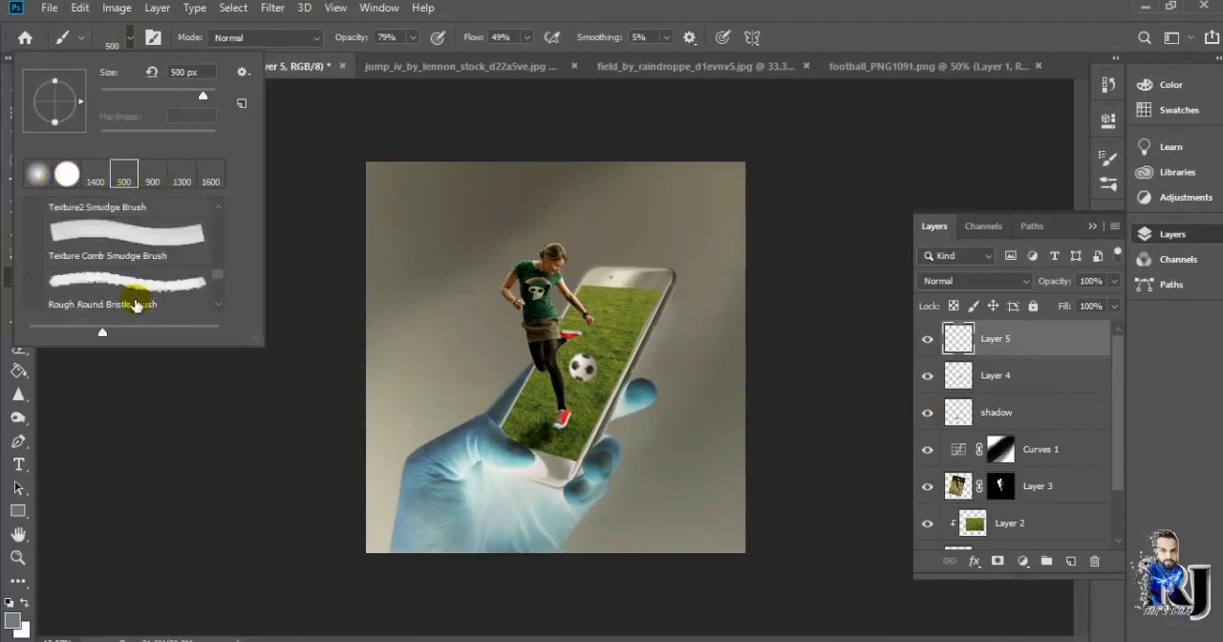
pyautogui.click(34, 300)
pyautogui.press('Return')
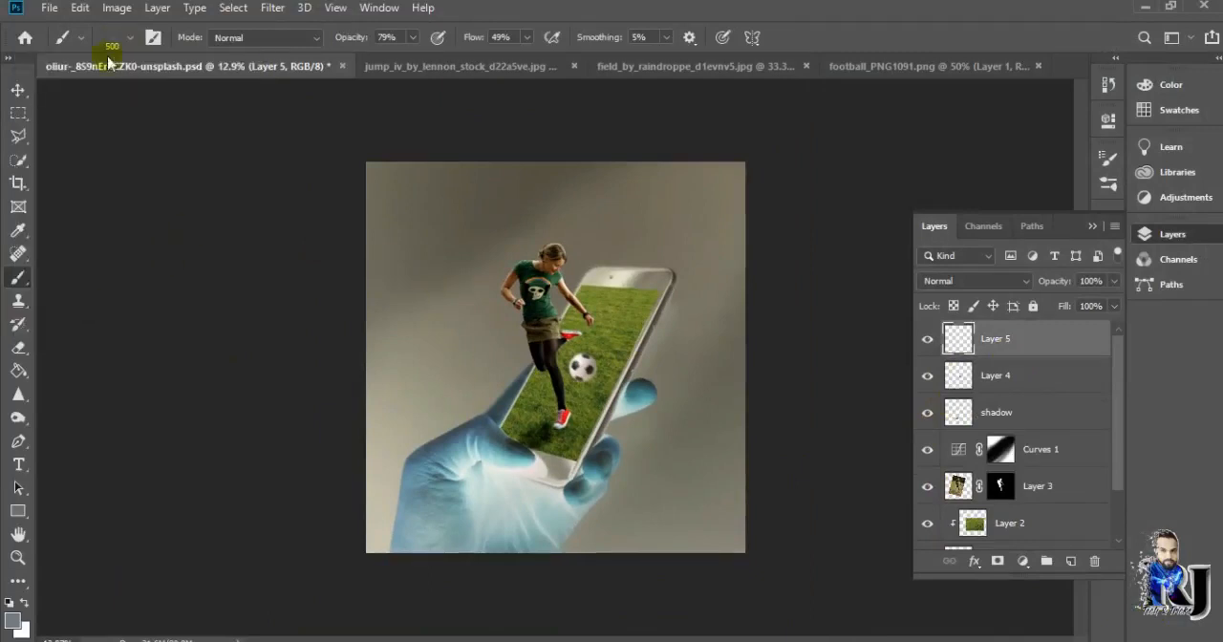
# Choose the Debris 1 brush from the leave particle set at 1300 px and set its opacity and flow to 100%
pyautogui.click(111, 44)
pyautogui.scroll(-10, 94, 301)
pyautogui.click(35, 301)
pyautogui.scroll(-3, 204, 302)
pyautogui.click(116, 289)
pyautogui.click(397, 299)
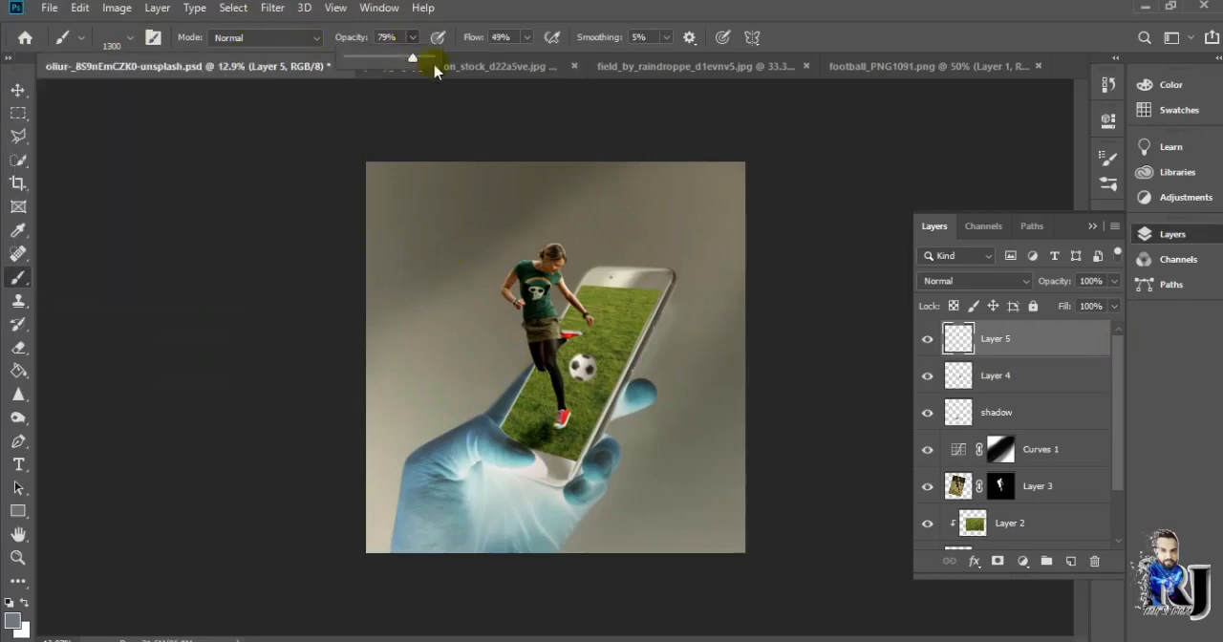
pyautogui.moveTo(435, 70); pyautogui.dragTo(457, 61)
pyautogui.moveTo(526, 38); pyautogui.dragTo(600, 76)
pyautogui.click(1036, 352)
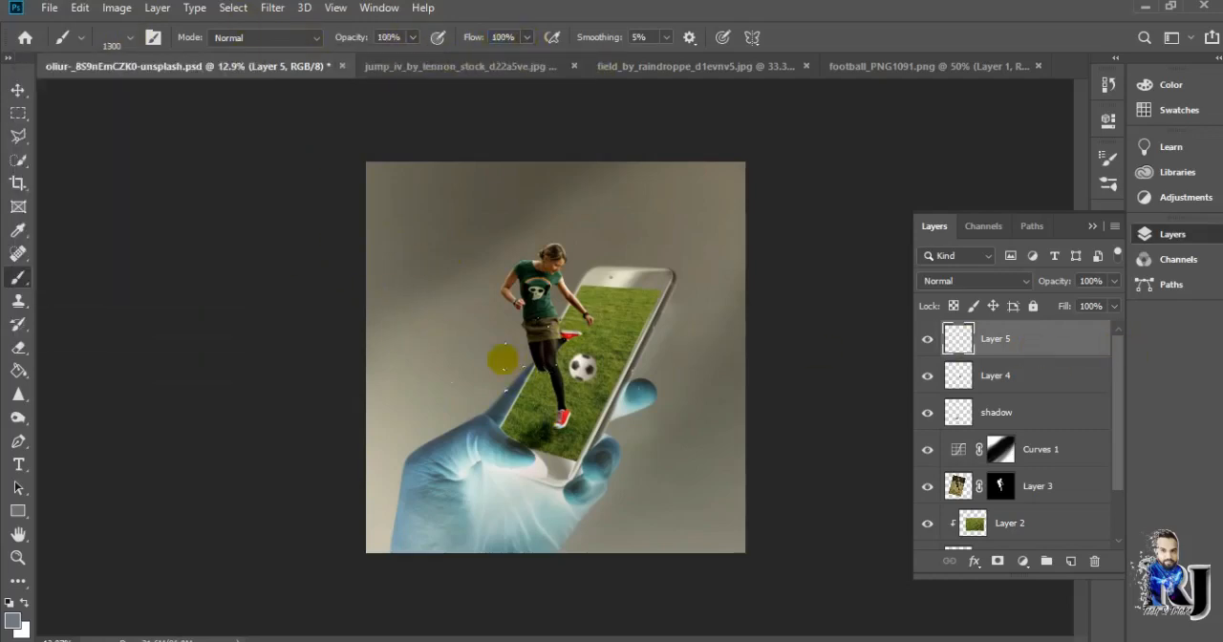
# Scatter olive-green debris on Layer 5 around the woman and the hand, using a colour sampled from the grass
pyautogui.scroll(5, 621, 458)
pyautogui.scroll(1, 334, 367)
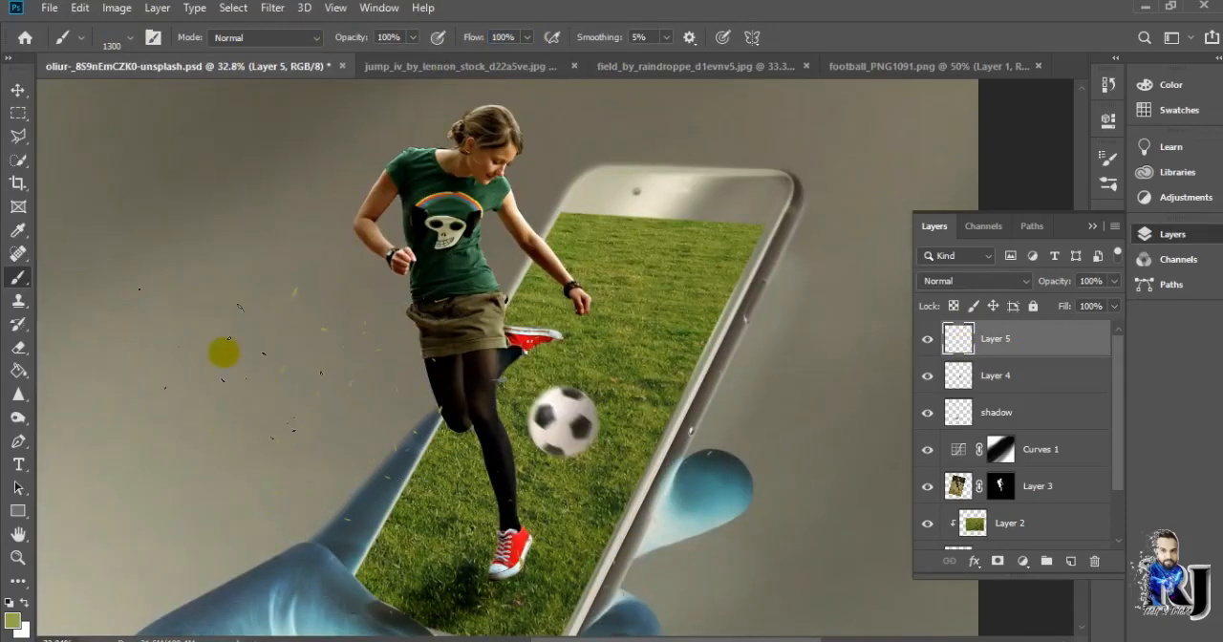
pyautogui.scroll(-3, 680, 525)
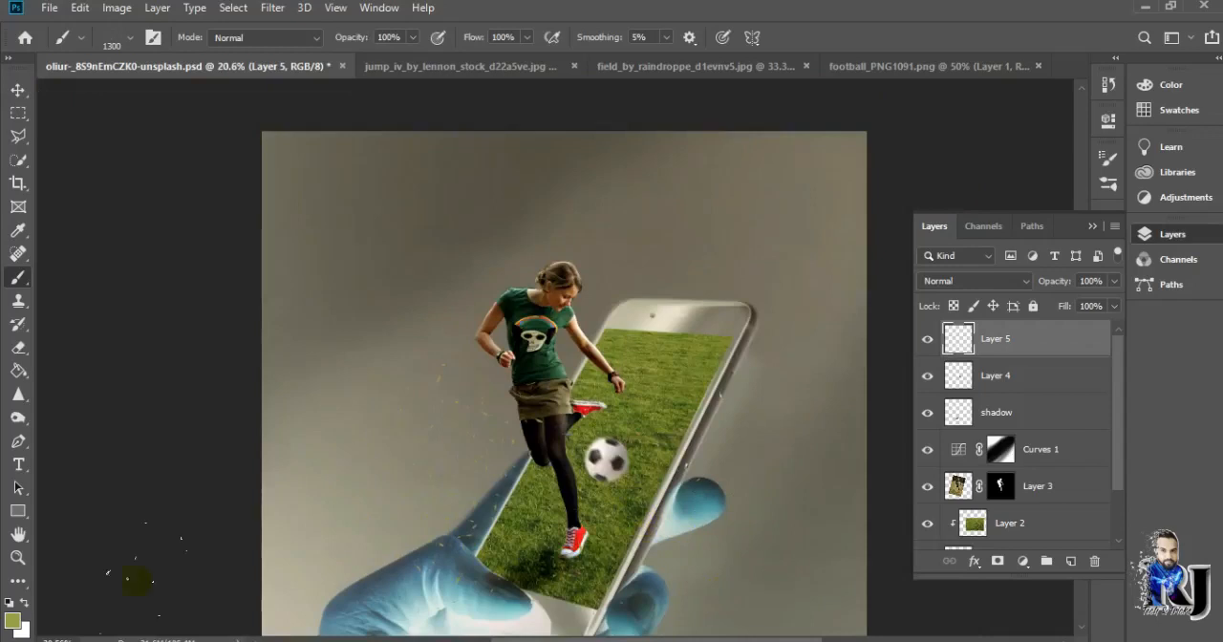
pyautogui.scroll(-2, 576, 521)
pyautogui.scroll(3, 575, 482)
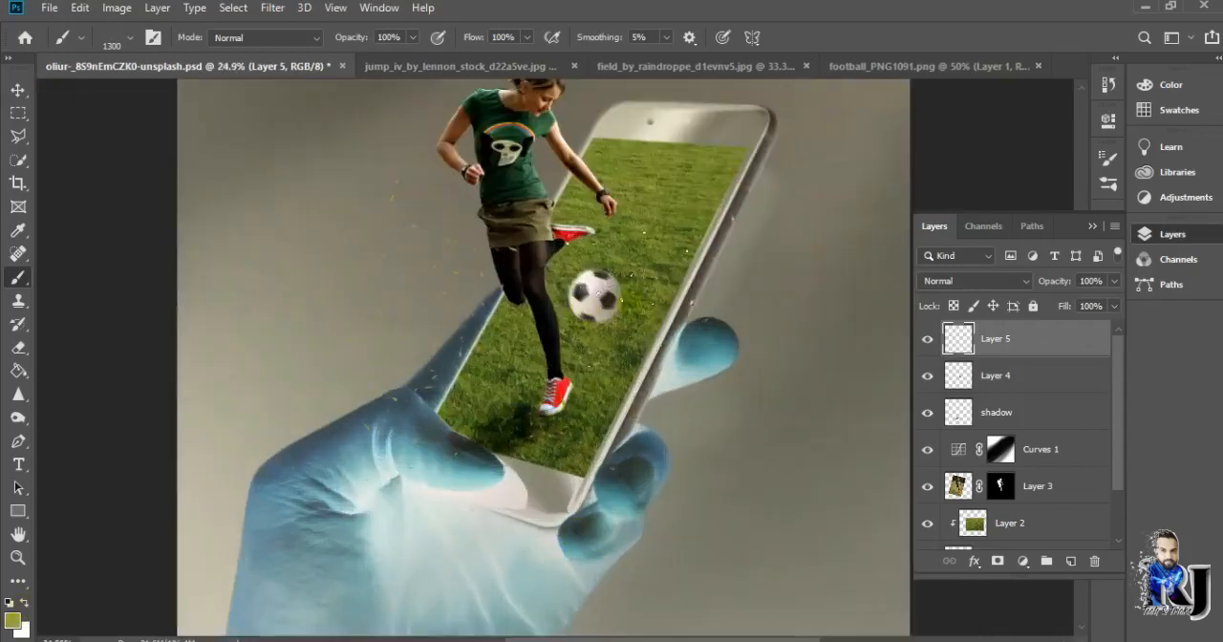
# Scatter black debris specks over the football with the Debris 1 brush at 187 px
pyautogui.click(125, 42)
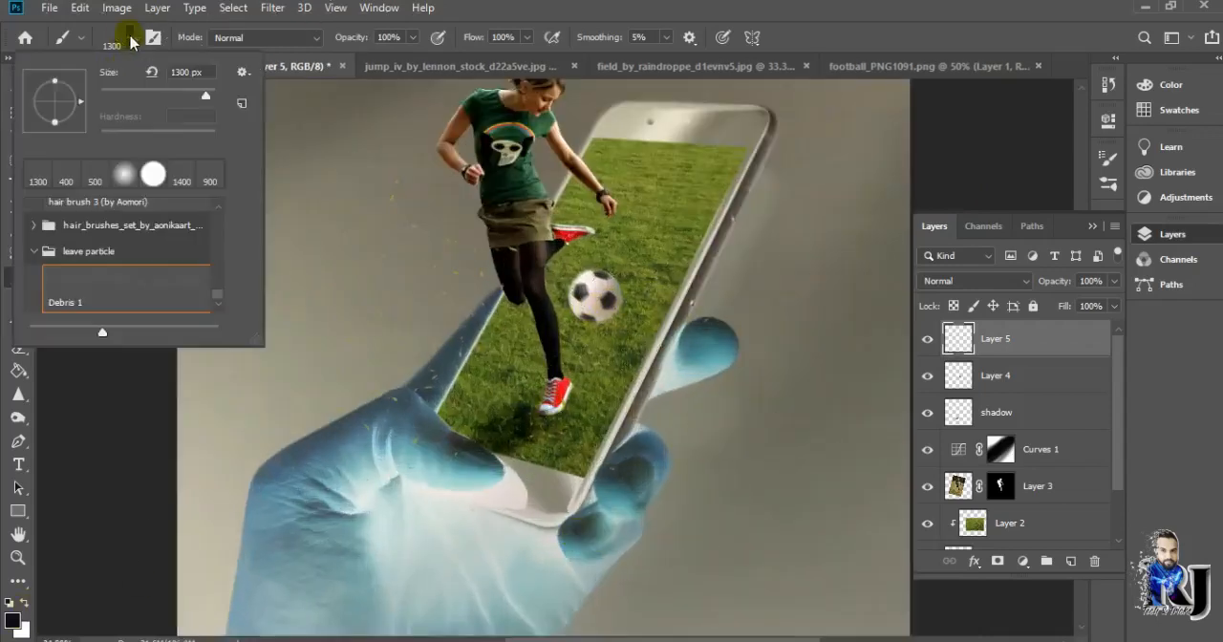
pyautogui.click(609, 280)
pyautogui.scroll(7, 617, 290)
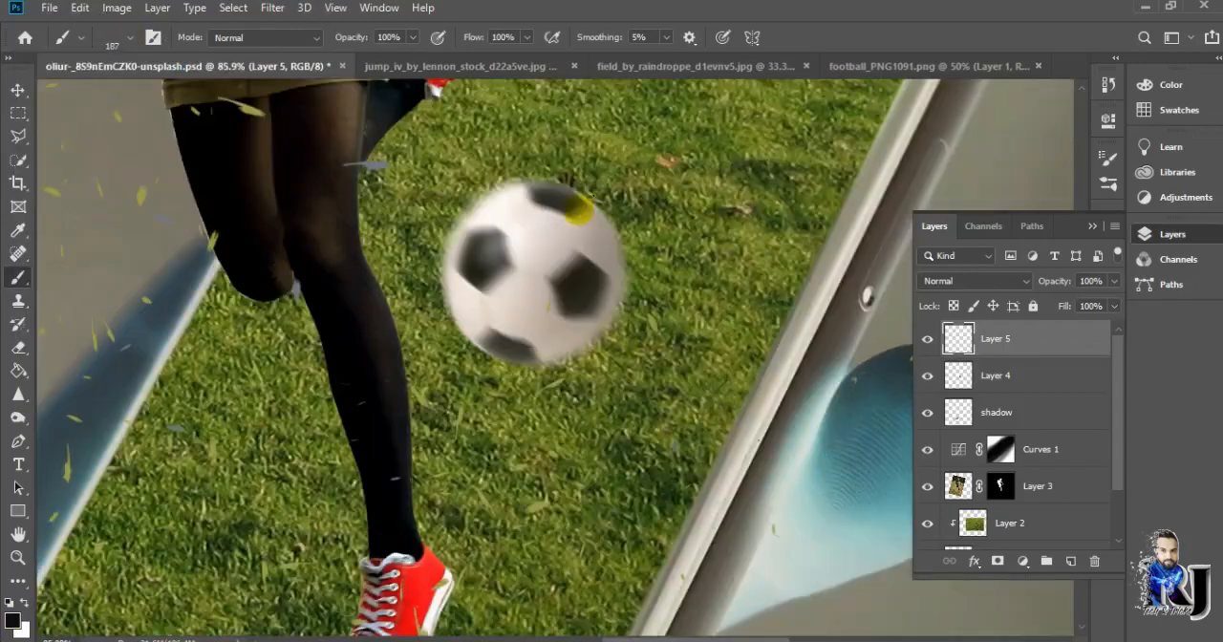
pyautogui.scroll(-3, 593, 216)
pyautogui.scroll(2, 594, 216)
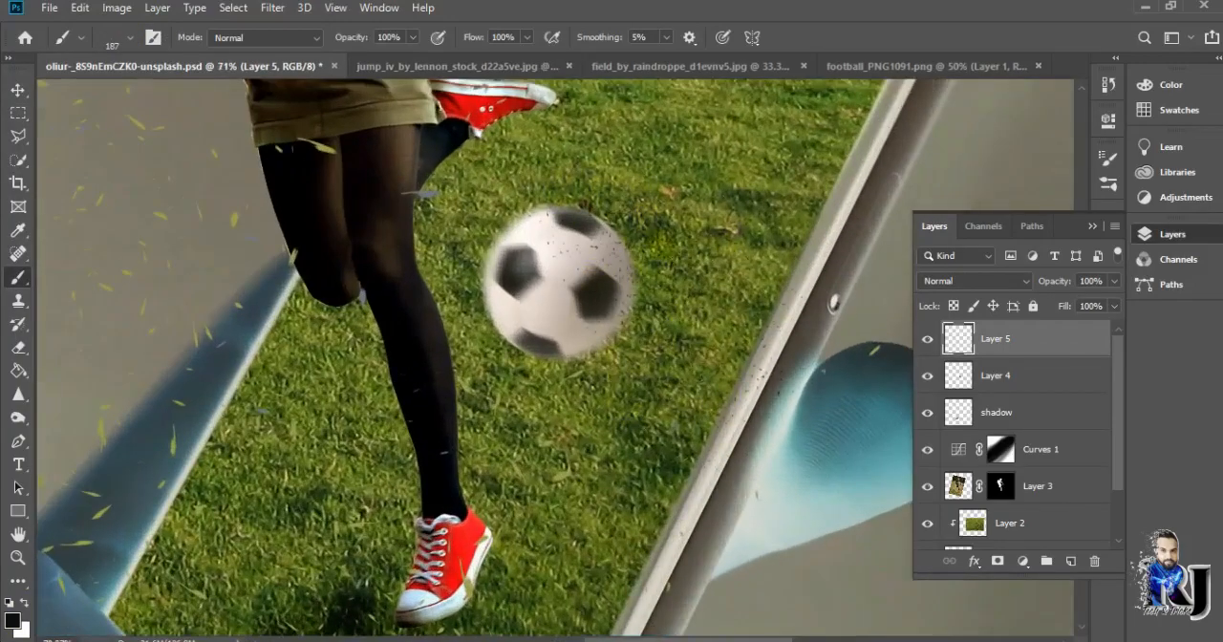
pyautogui.scroll(-3, 612, 293)
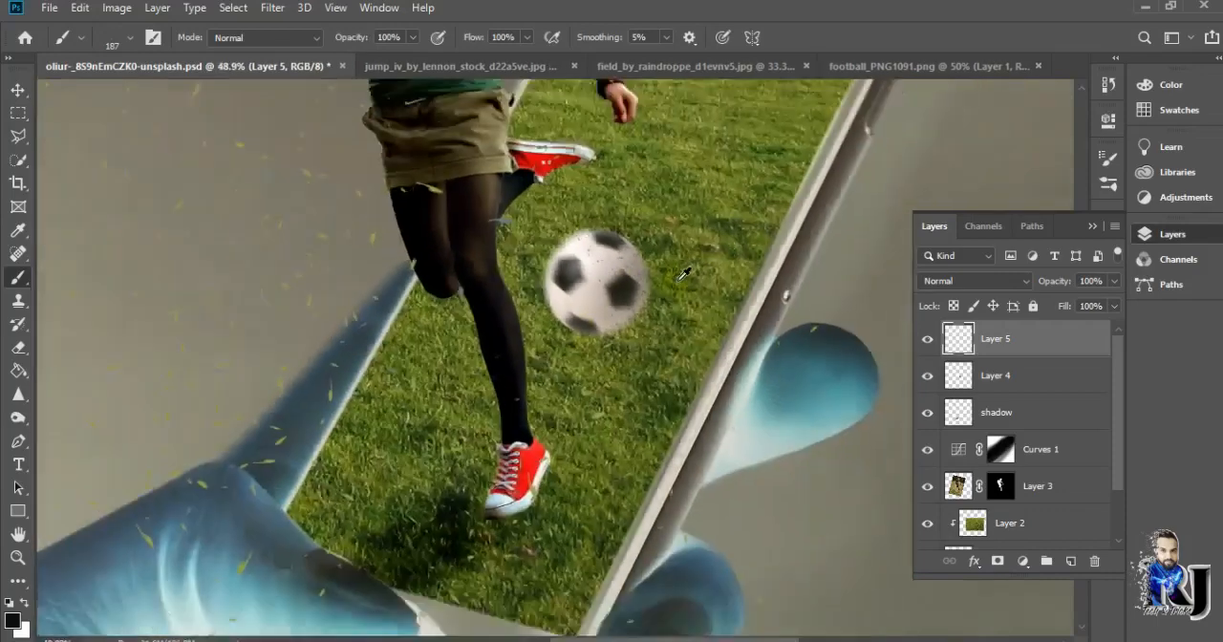
# Enlarge the debris brush to 400 px and add more black specks across the football
pyautogui.scroll(7, 617, 294)
pyautogui.scroll(1, 604, 300)
pyautogui.press(']')
pyautogui.press(']')
pyautogui.press(']')
pyautogui.press(']')
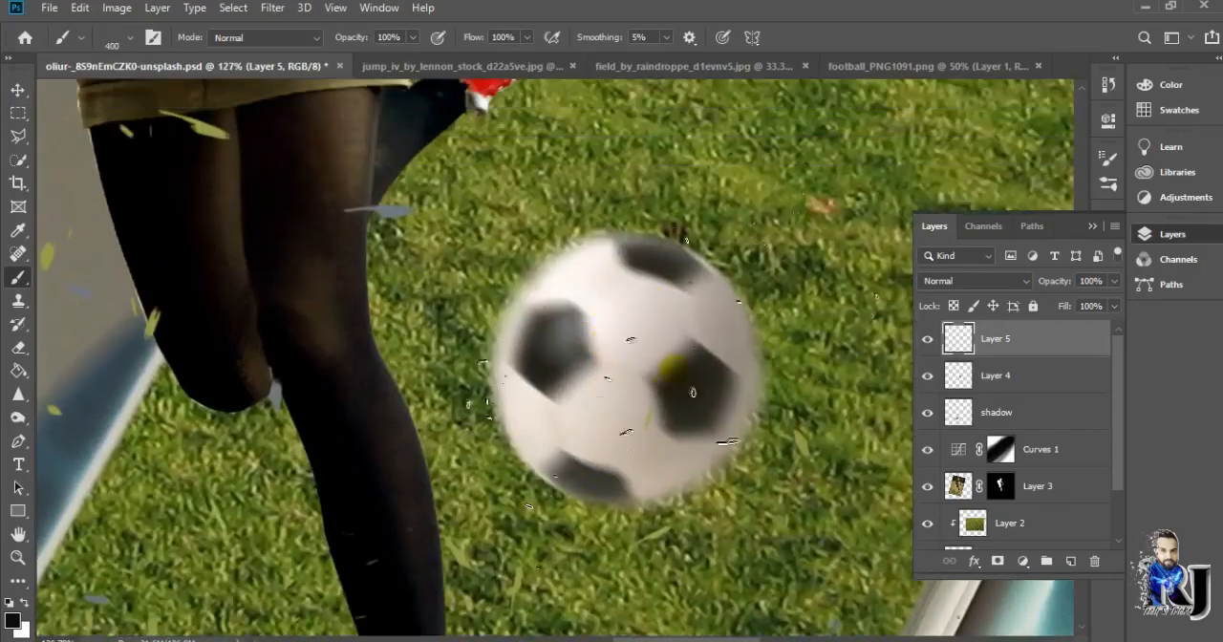
pyautogui.scroll(-5, 611, 421)
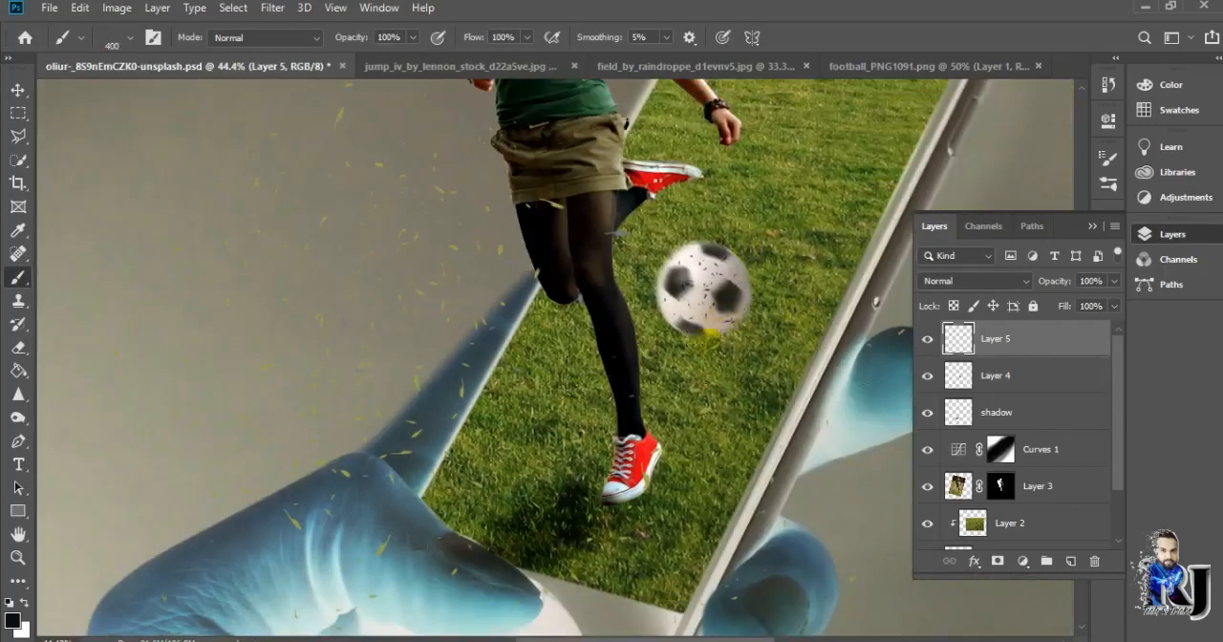
pyautogui.scroll(-3, 666, 223)
# Try the 30 px and 123 px round brush tips in the brush settings and pick the soft round 123 px brush
pyautogui.click(77, 38)
pyautogui.click(71, 37)
pyautogui.click(153, 38)
pyautogui.scroll(5, 955, 220)
pyautogui.click(911, 188)
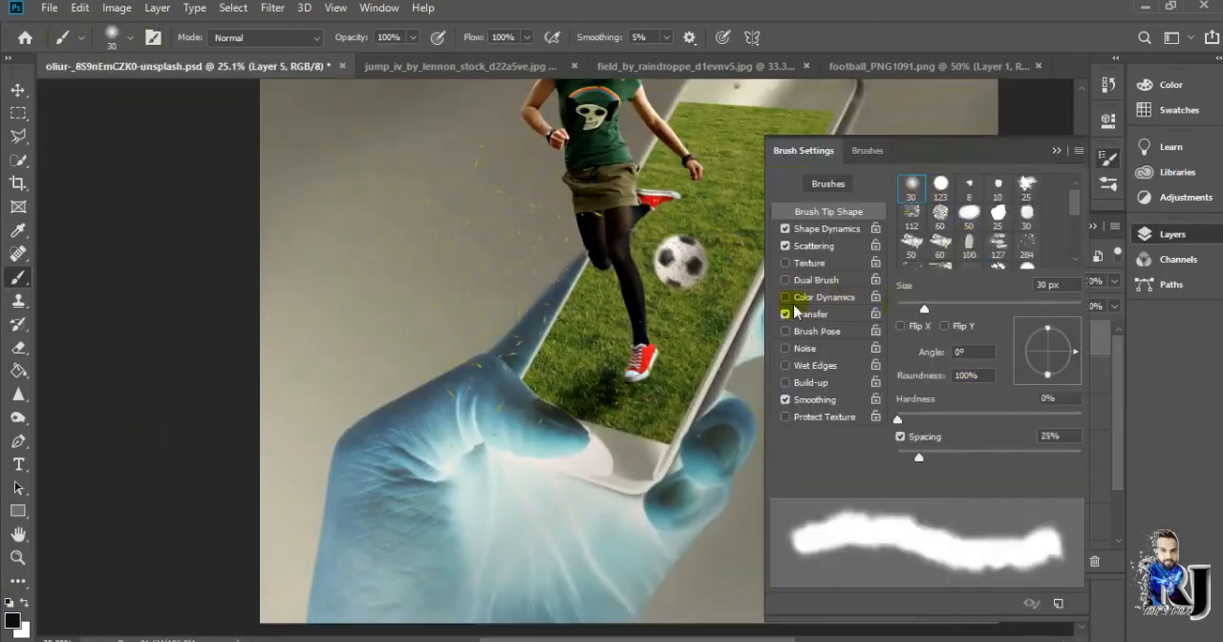
pyautogui.click(132, 40)
pyautogui.click(941, 185)
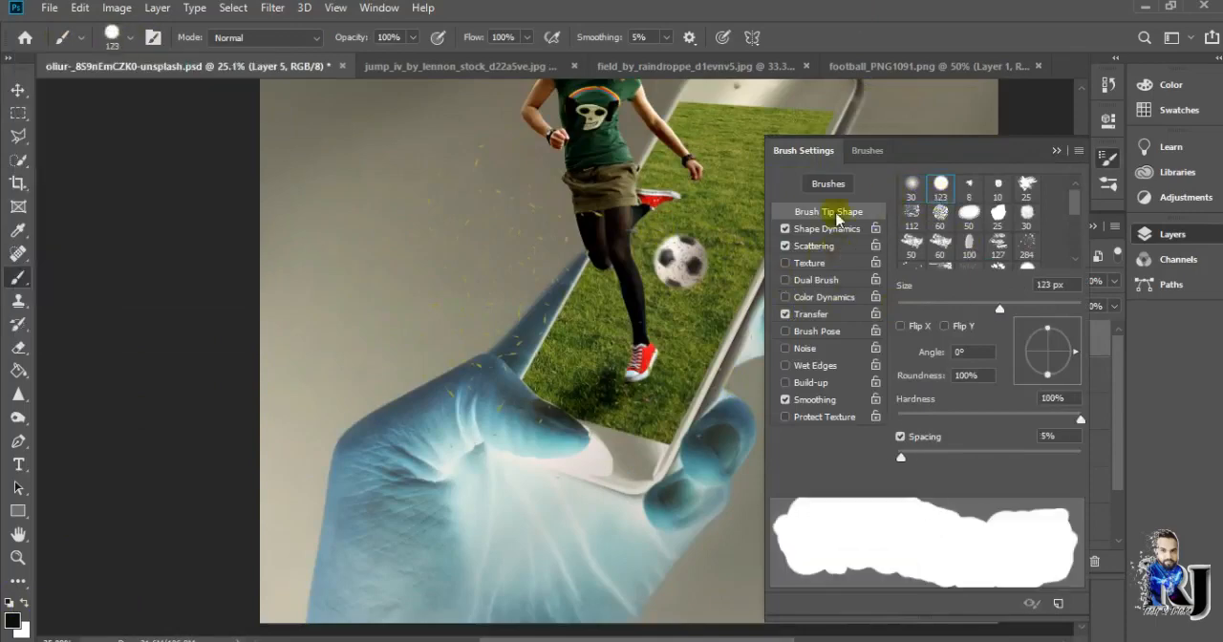
pyautogui.scroll(2, 860, 253)
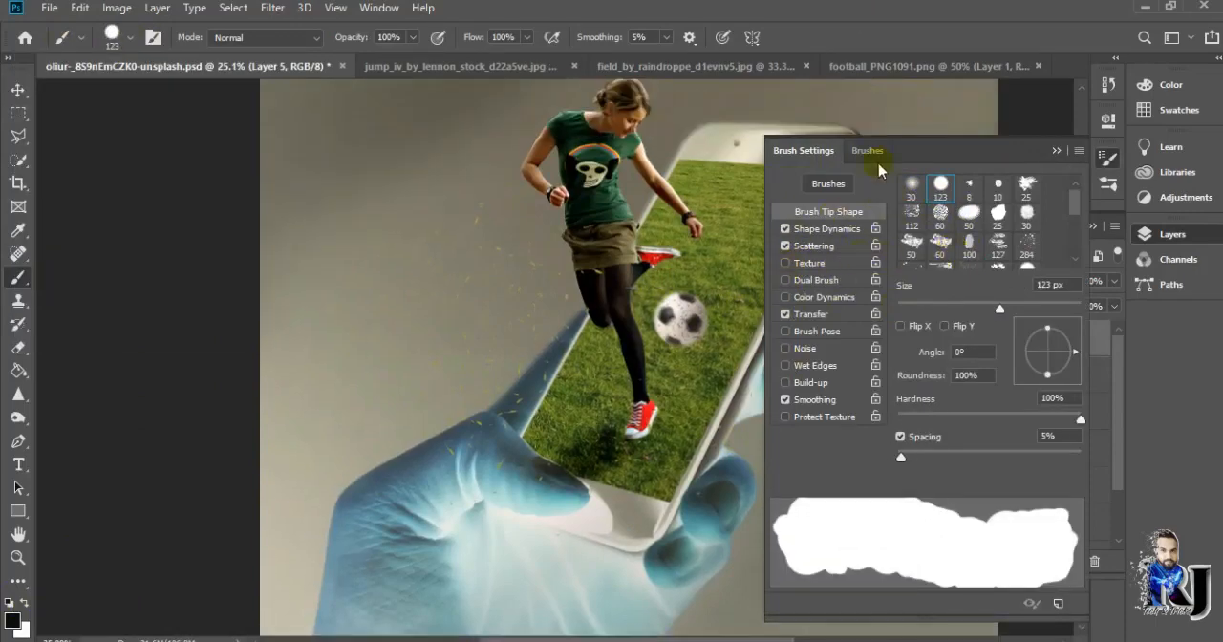
pyautogui.click(869, 151)
pyautogui.click(900, 225)
# Undo the black debris specks on the football
pyautogui.scroll(12, 709, 323)
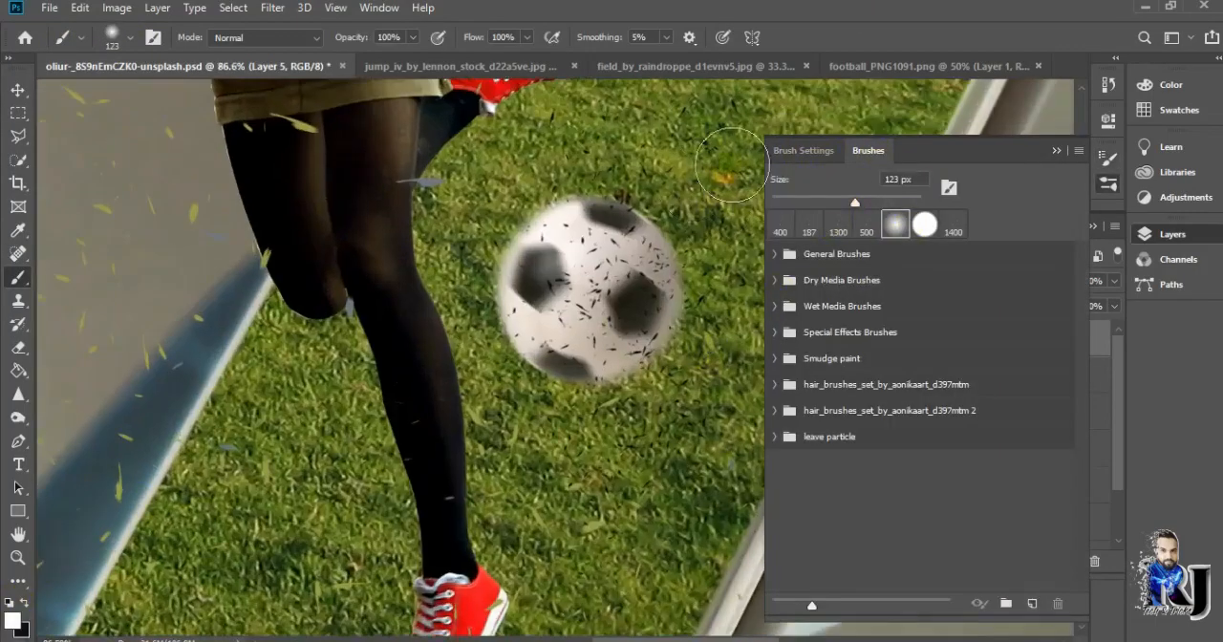
pyautogui.click(1058, 150)
pyautogui.scroll(-16, 864, 406)
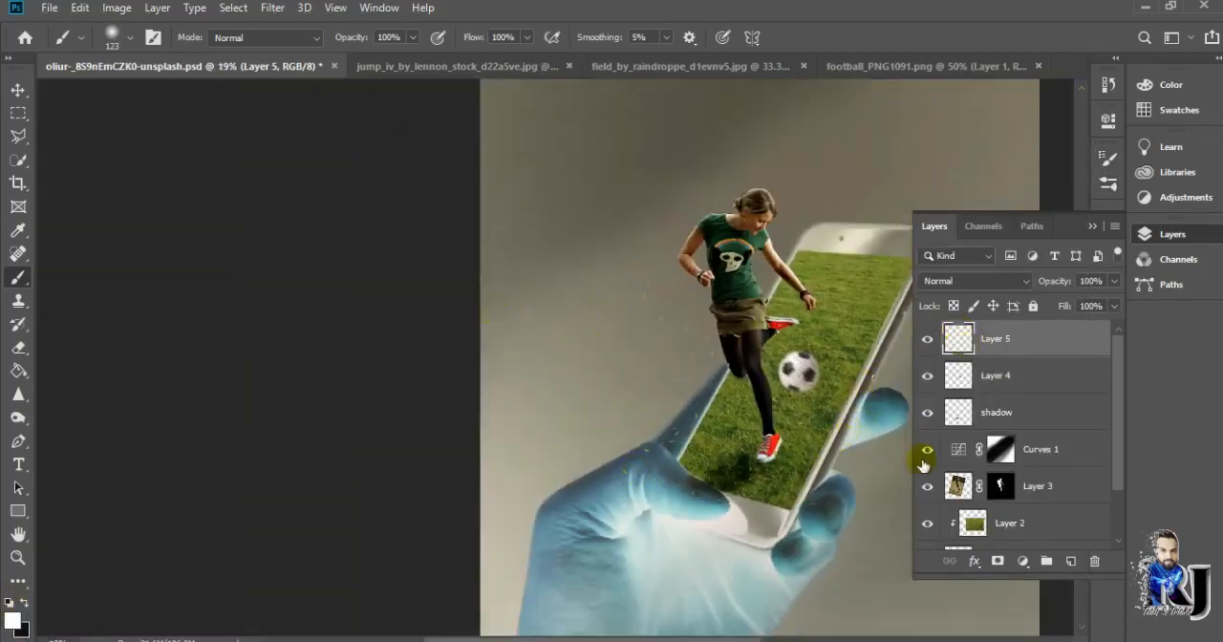
pyautogui.scroll(-1, 631, 312)
pyautogui.scroll(7, 684, 440)
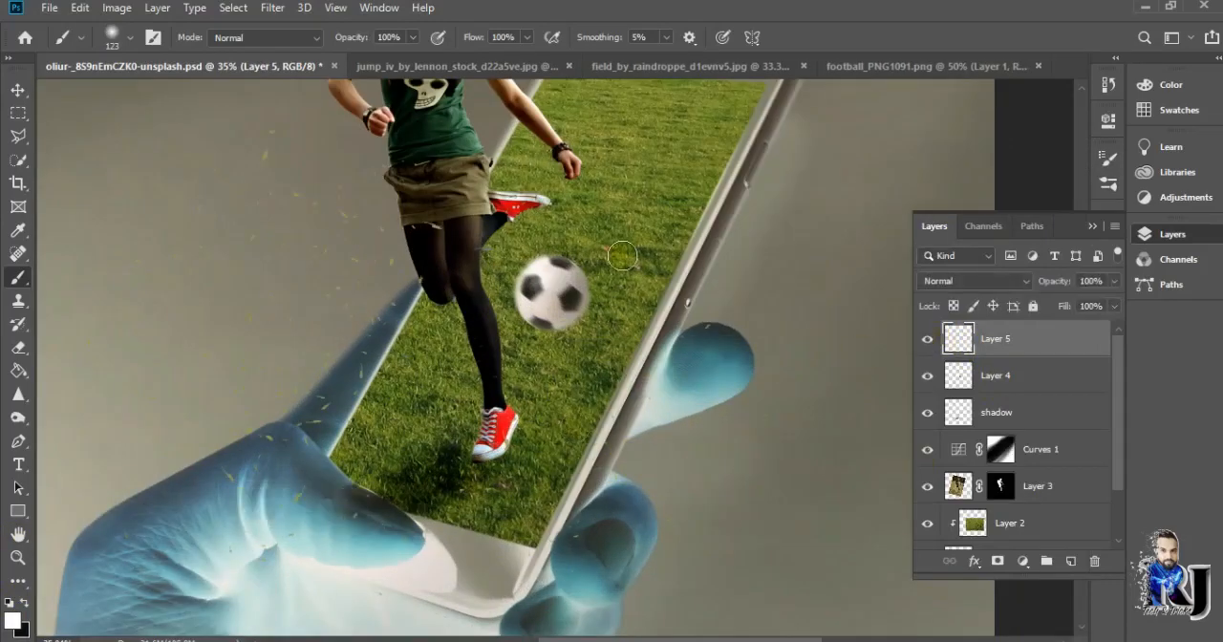
# Choose the Debris 1 brush again at 400 px and toggle Layer 5's visibility to compare the picture without it
pyautogui.click(117, 37)
pyautogui.scroll(-10, 105, 258)
pyautogui.click(114, 302)
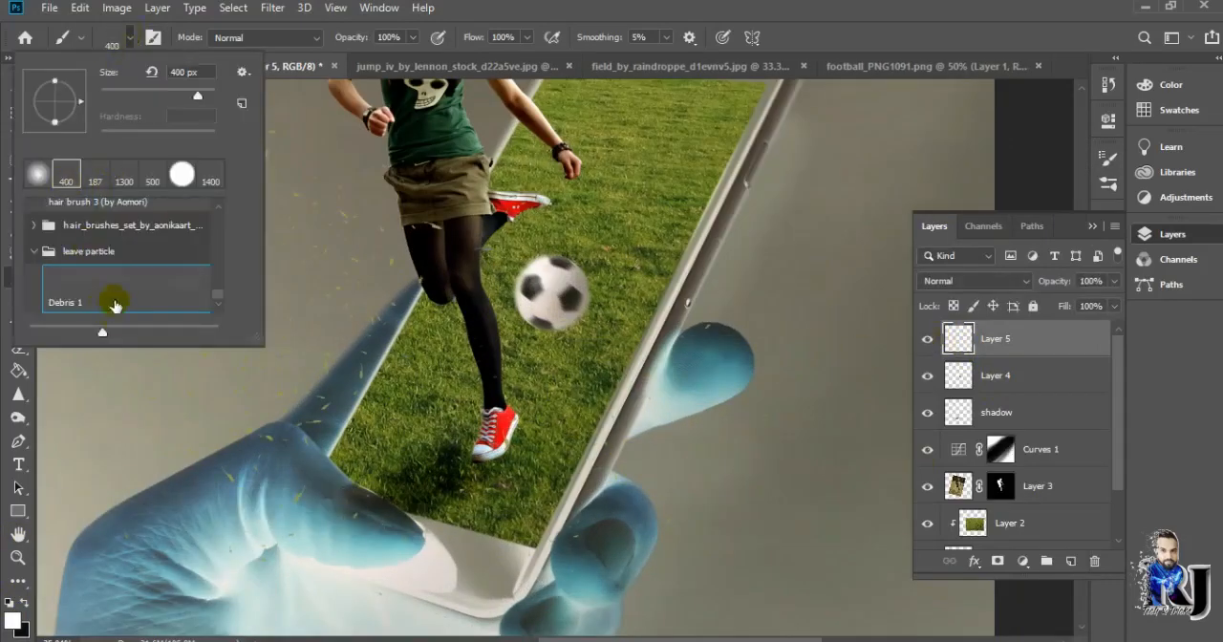
pyautogui.click(9, 601)
pyautogui.click(927, 339)
pyautogui.click(927, 339)
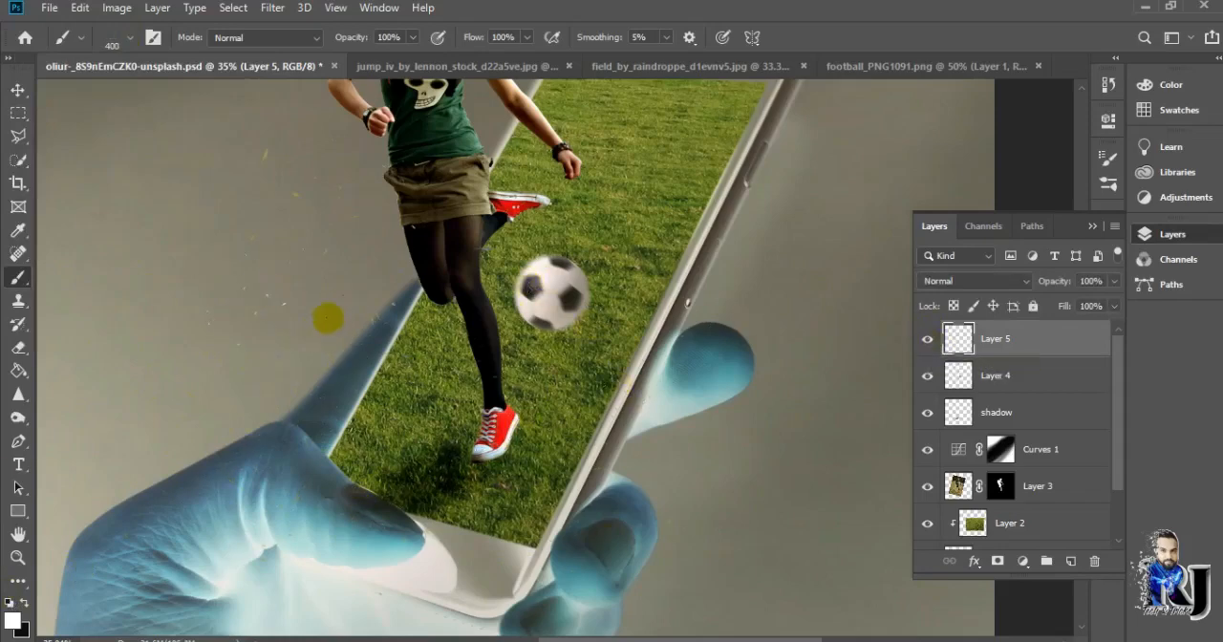
# Sample a dark olive green from the grass and scatter debris beside the woman with the brush enlarged to 800 px
pyautogui.keyDown('alt'); pyautogui.click(686, 136); pyautogui.keyUp('alt')
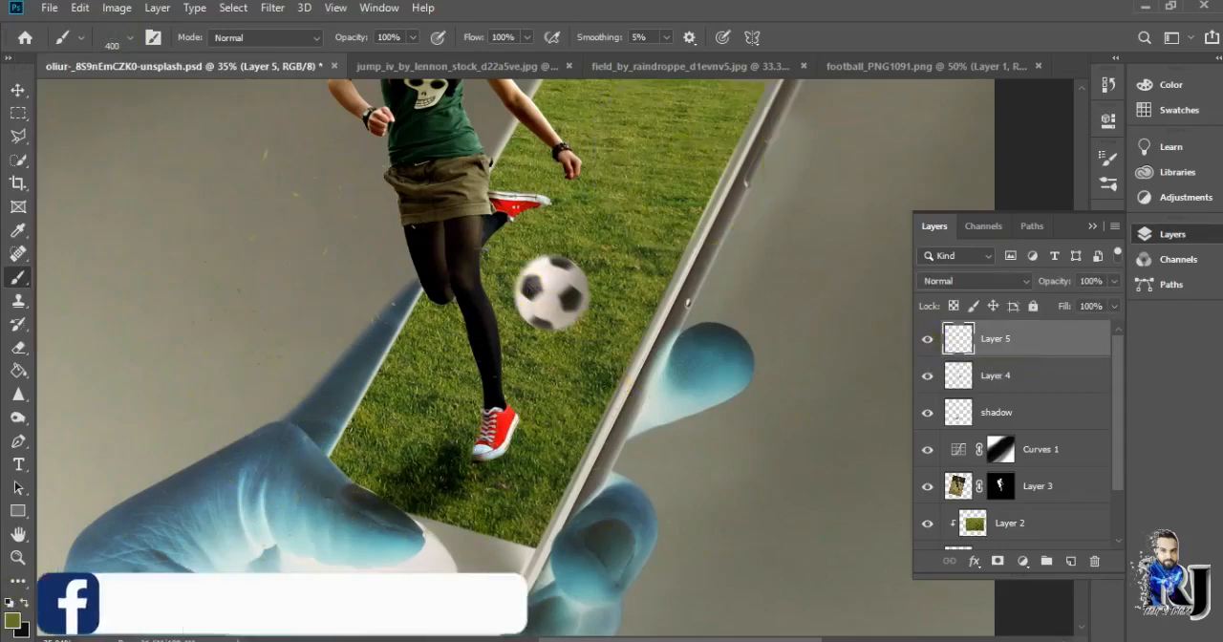
pyautogui.scroll(-4, 571, 317)
pyautogui.scroll(4, 560, 189)
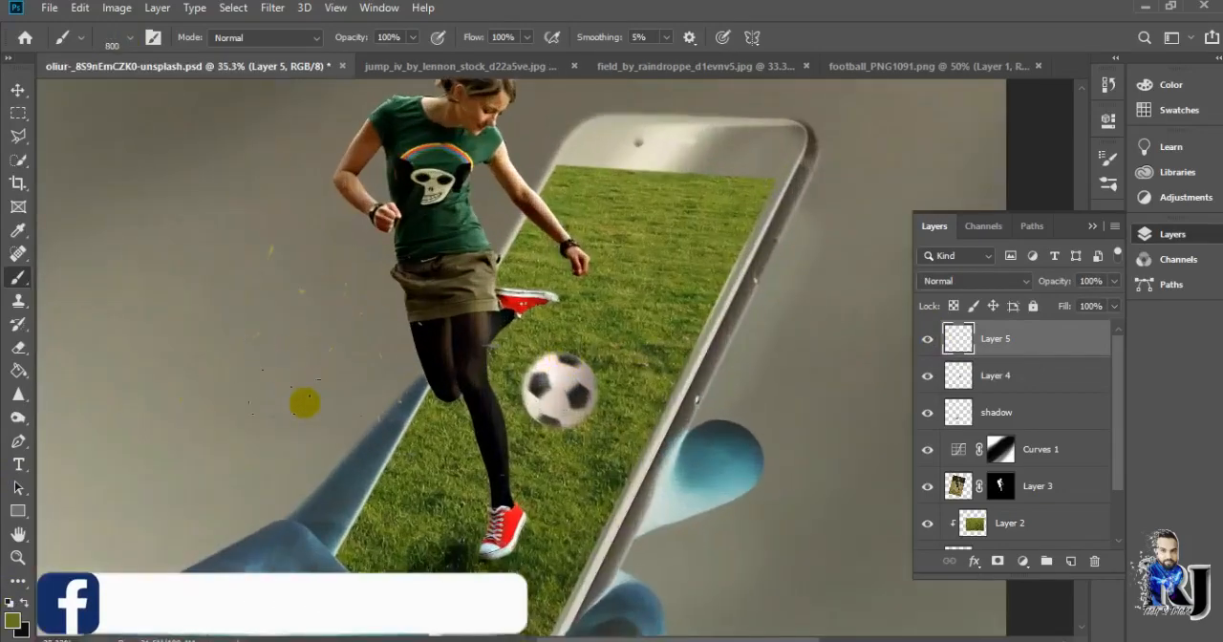
pyautogui.press(']')
pyautogui.press(']')
pyautogui.press(']')
pyautogui.press(']')
# Scatter black debris specks over the football with the brush reduced to 500 px
pyautogui.scroll(6, 607, 370)
pyautogui.press('[')
pyautogui.press('[')
pyautogui.press('[')
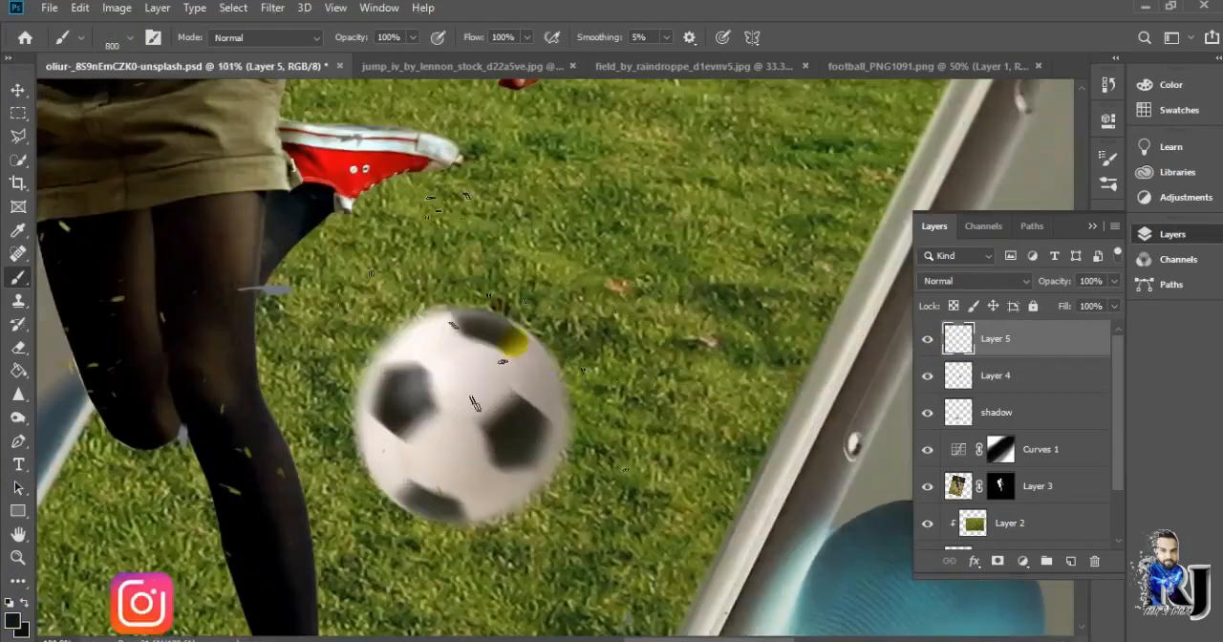
pyautogui.click(497, 386)
pyautogui.hotkey('ctrl', '0')
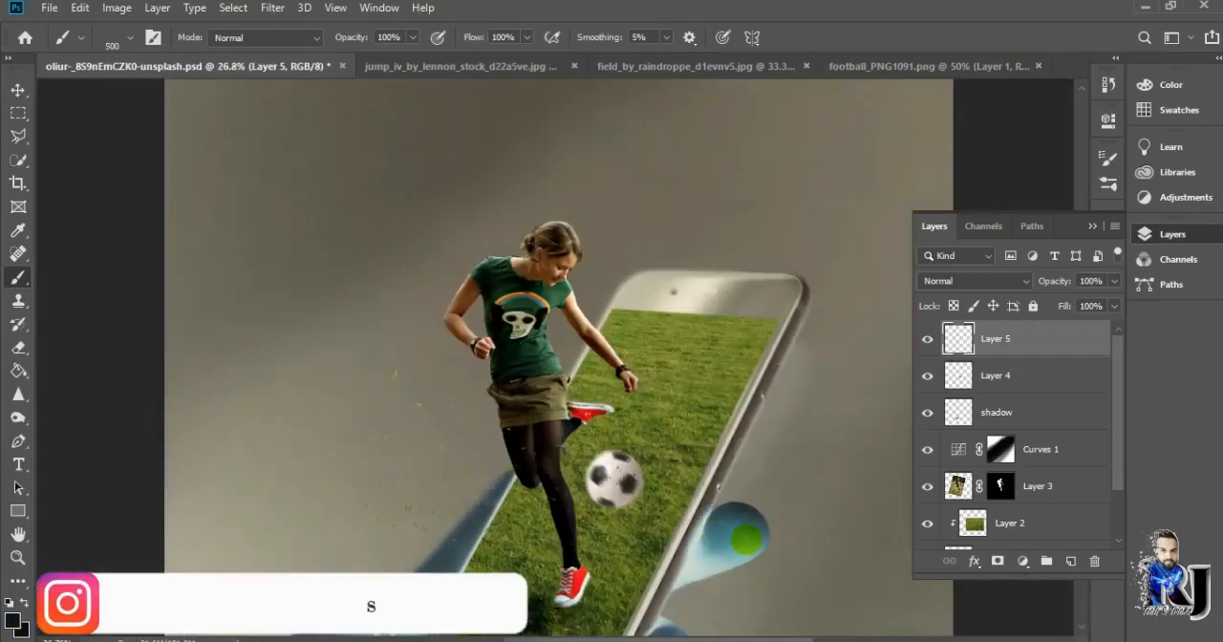
# Stamp all visible layers into a new top layer and add a Color Balance adjustment layer above it
pyautogui.hotkey('ctrl', 'alt', 'shift', 'e')
pyautogui.click(1022, 561)
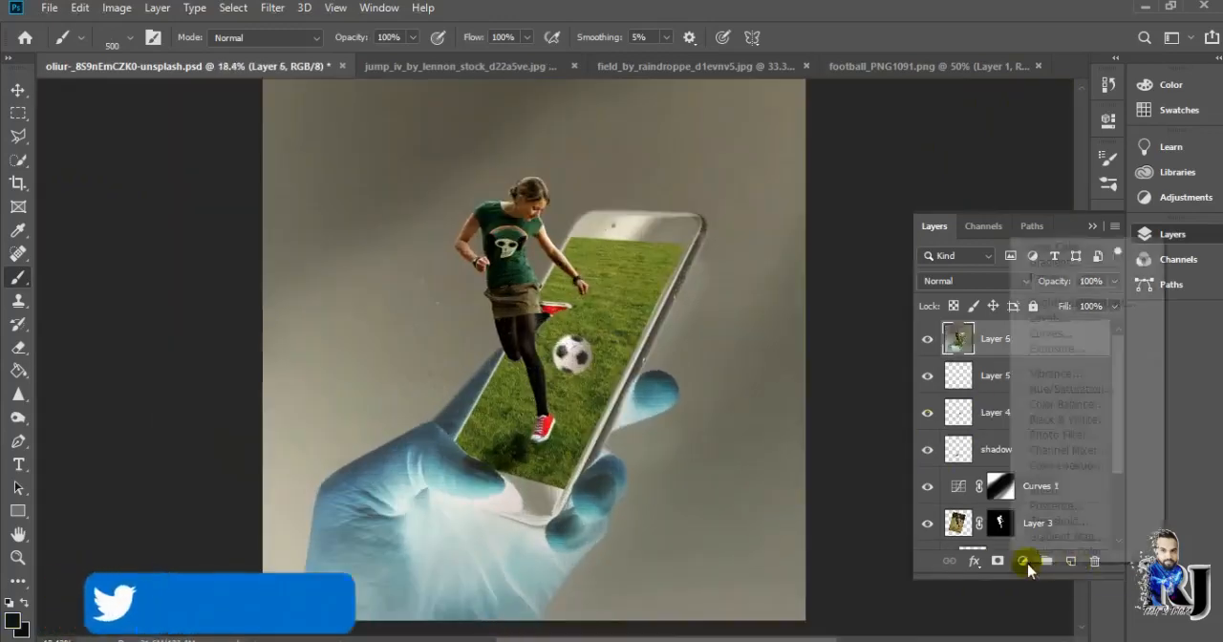
pyautogui.click(1043, 409)
# Set the Color Balance midtones to -40 on Cyan-Red, slightly towards green on Magenta-Green, and +9 on Yellow-Blue
pyautogui.moveTo(962, 221); pyautogui.dragTo(1010, 232)
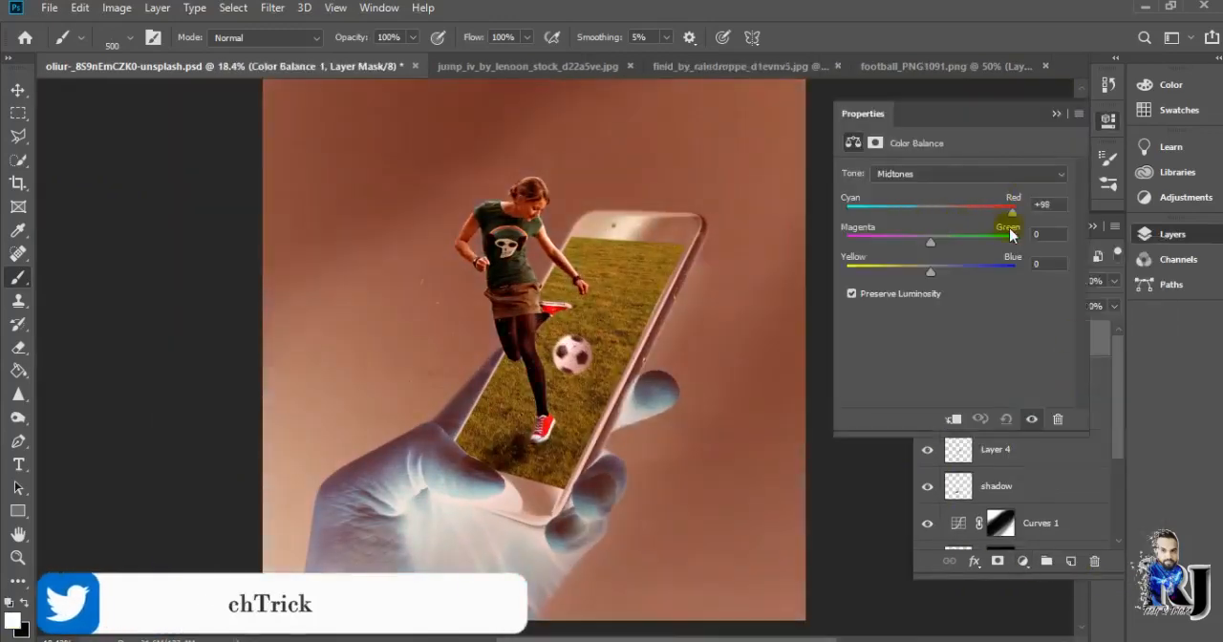
pyautogui.moveTo(927, 244); pyautogui.dragTo(971, 245)
pyautogui.moveTo(871, 274); pyautogui.dragTo(917, 279)
pyautogui.moveTo(974, 212); pyautogui.dragTo(916, 218)
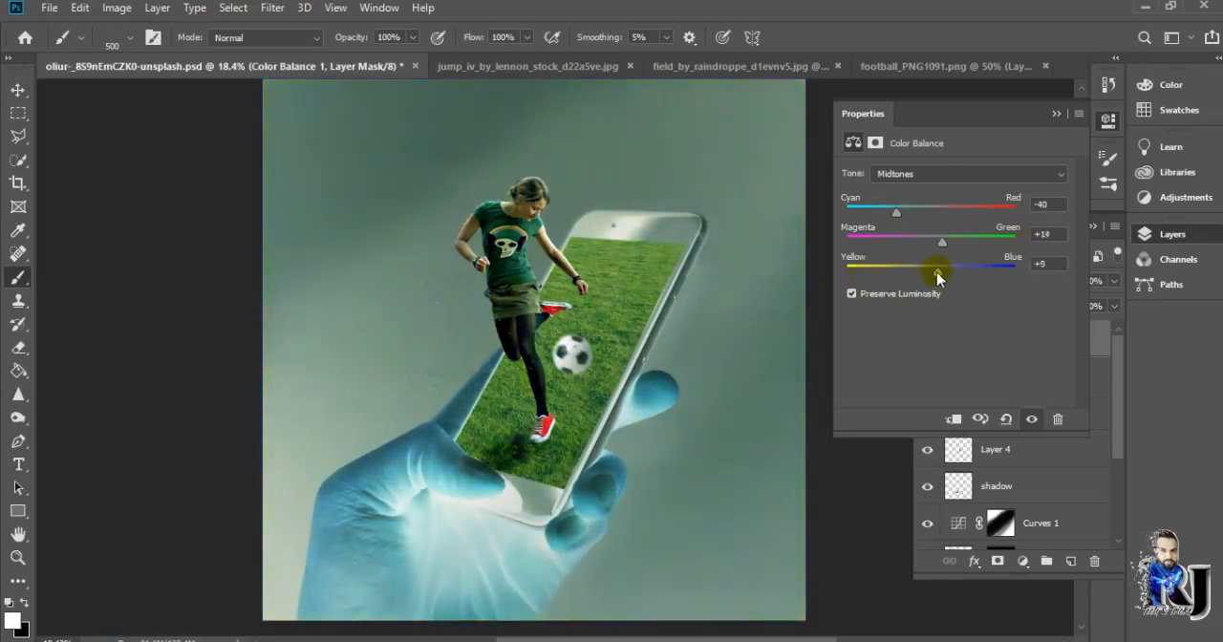